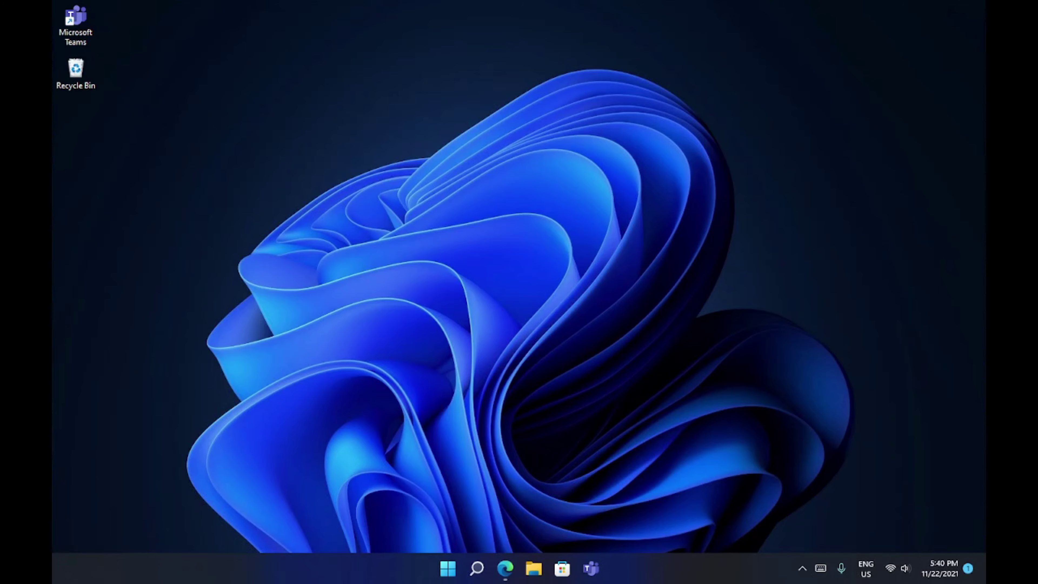
# Step: Open Microsoft Edge and search the web for "Advanced system care"
pyautogui.click(505, 568)
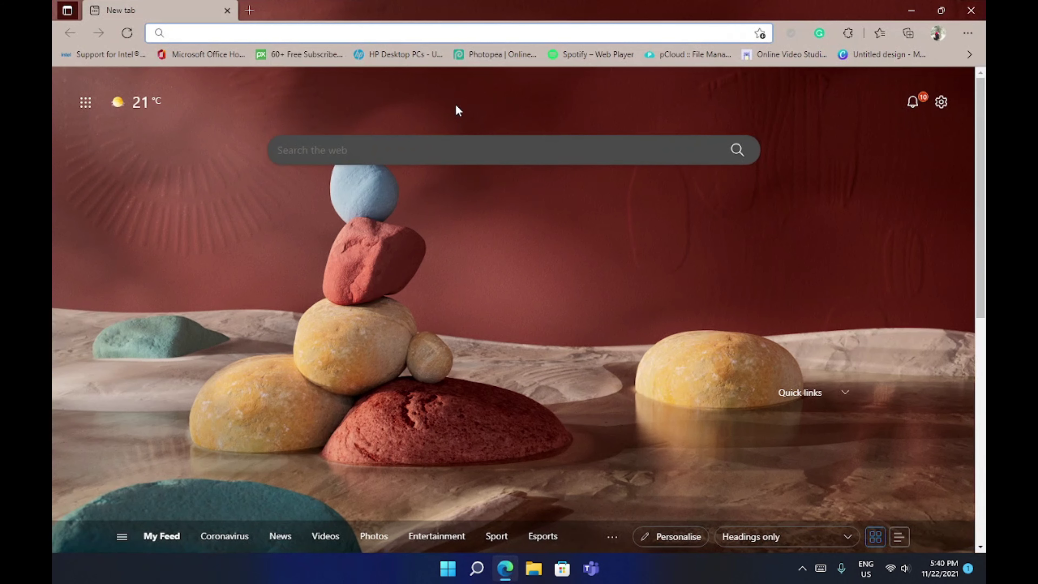
pyautogui.write('A')
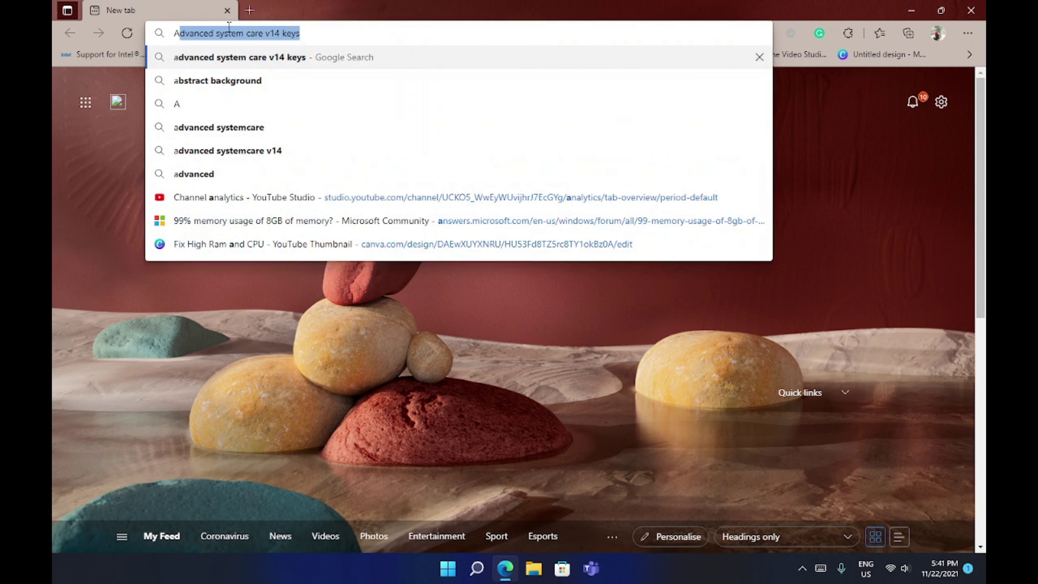
pyautogui.write('dvanc')
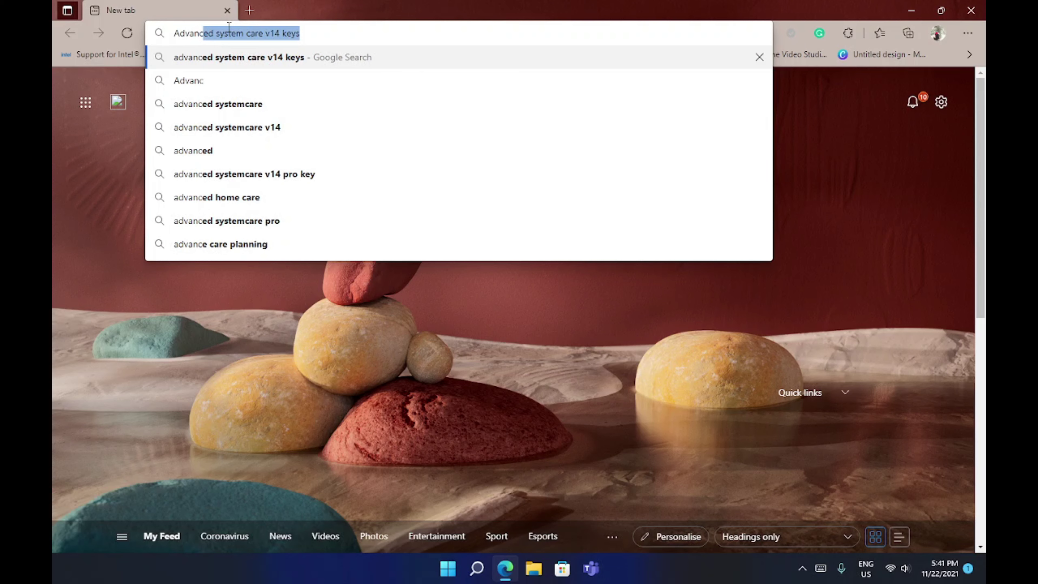
pyautogui.write('ed sys')
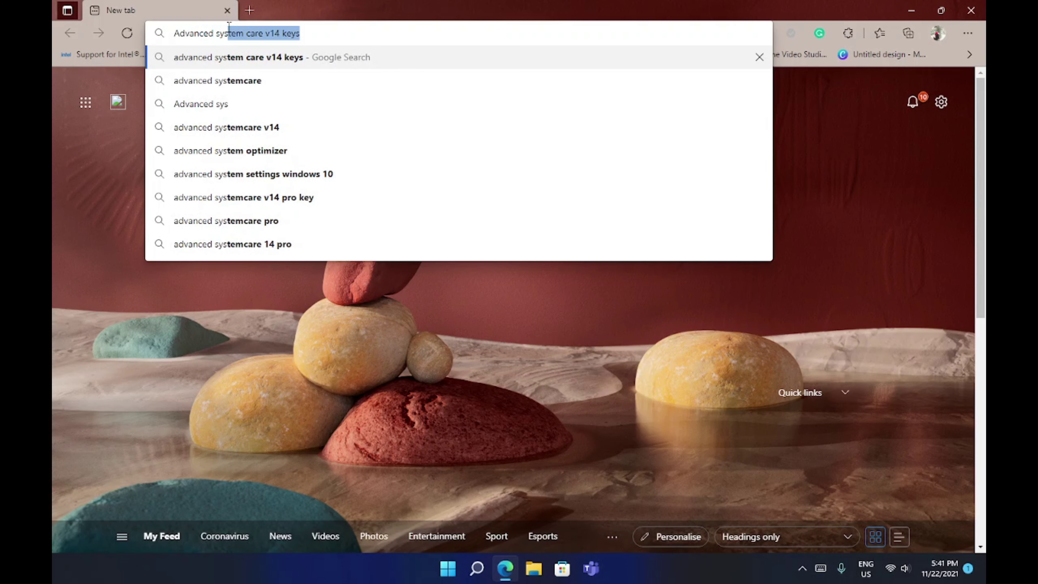
pyautogui.write('tem ca')
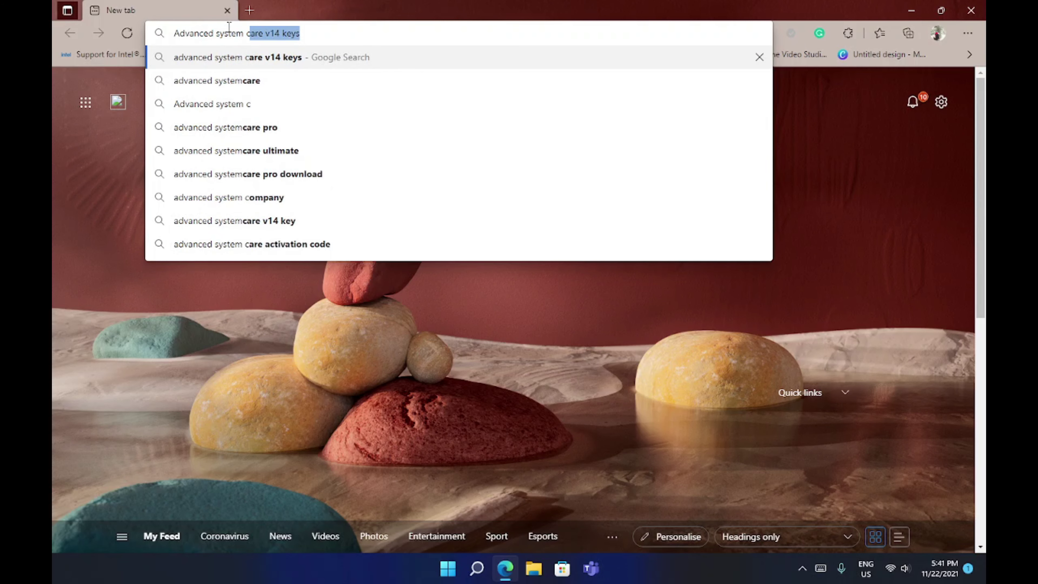
pyautogui.write('re')
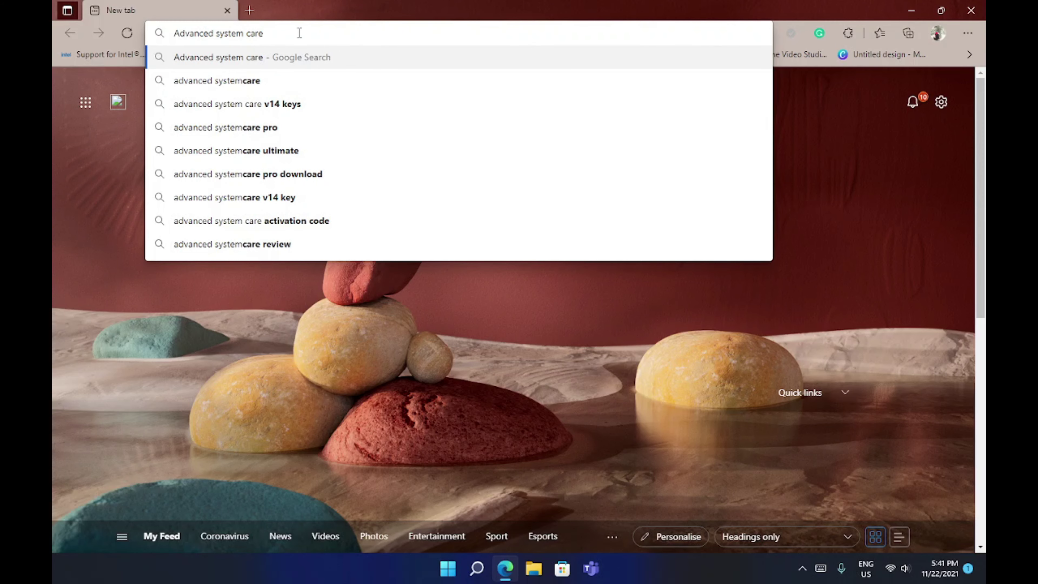
pyautogui.press('Return')
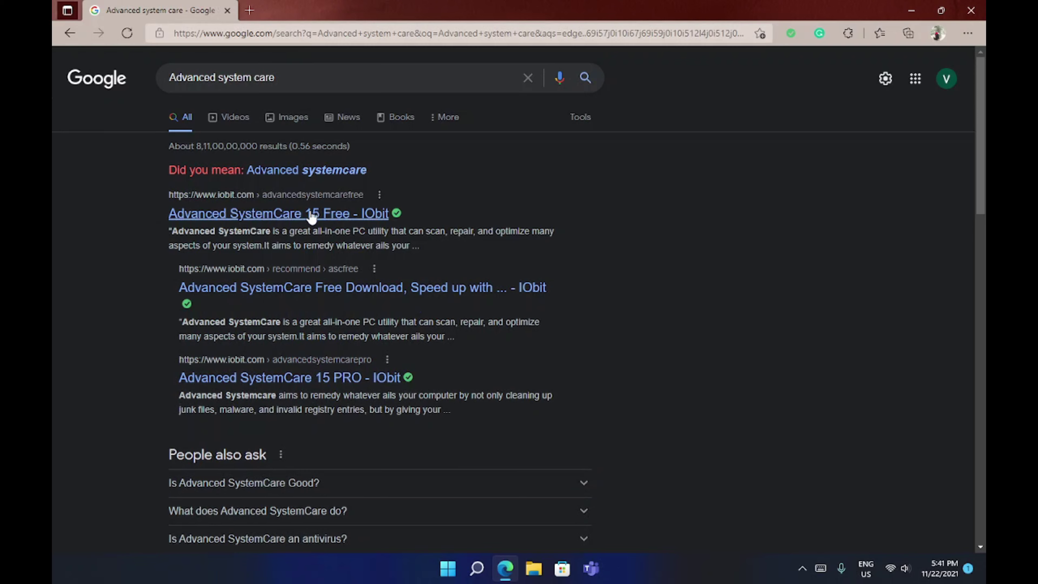
# Step: Open the IObit Advanced SystemCare Free Download search result and download the free version 15 installer
pyautogui.click(350, 288)
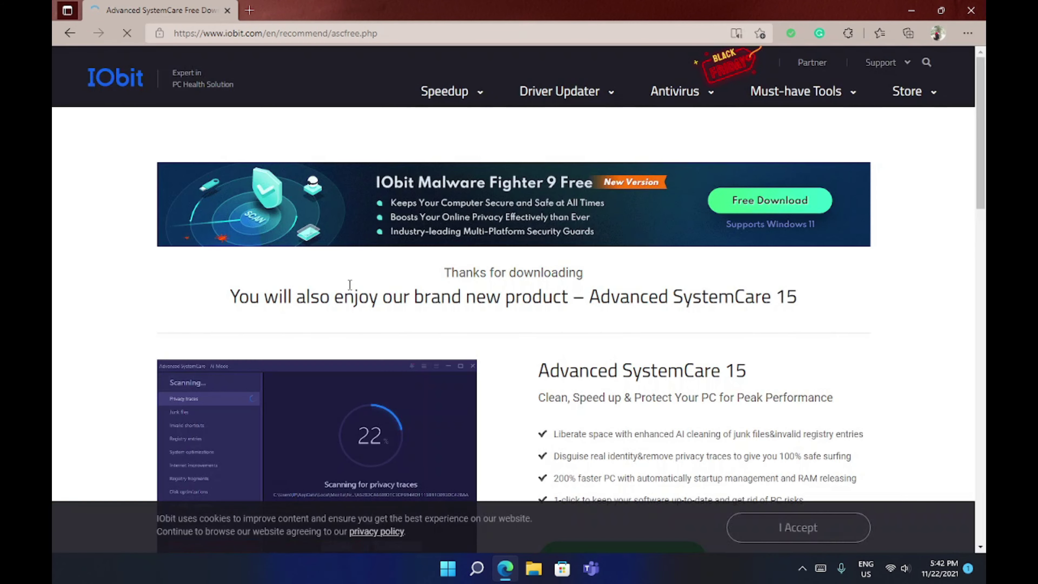
pyautogui.scroll(-3, 348, 286)
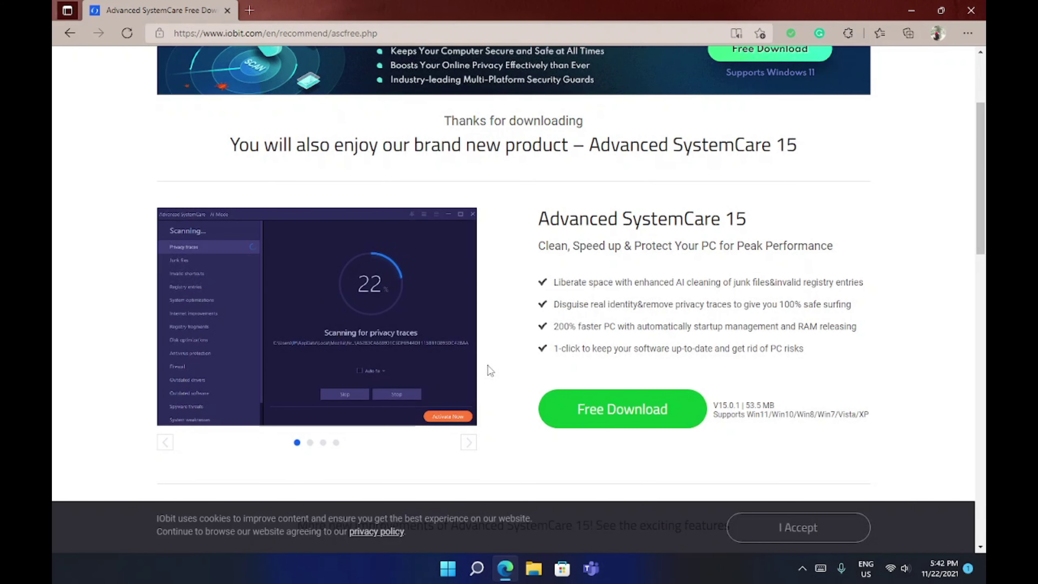
pyautogui.click(612, 413)
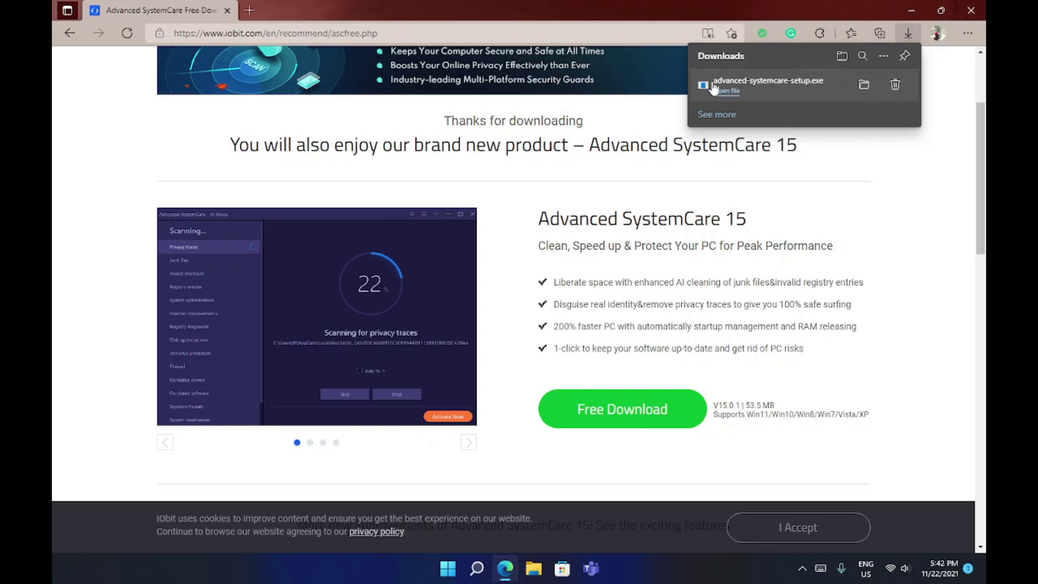
# Step: Install Advanced SystemCare without IObit Malware Fighter, and finish the setup with "Learn more online" turned off
pyautogui.click(912, 11)
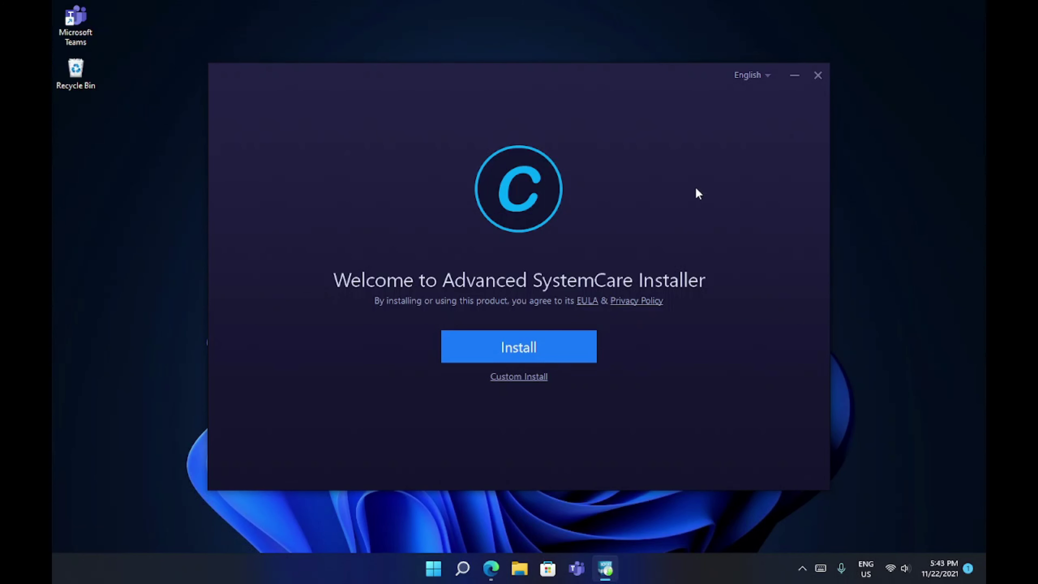
pyautogui.click(529, 347)
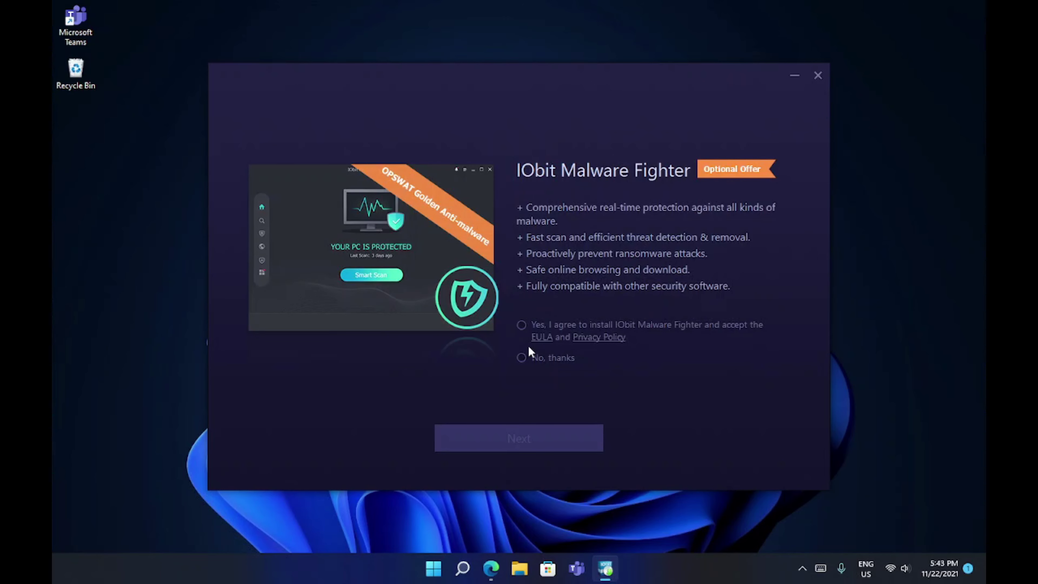
pyautogui.click(519, 360)
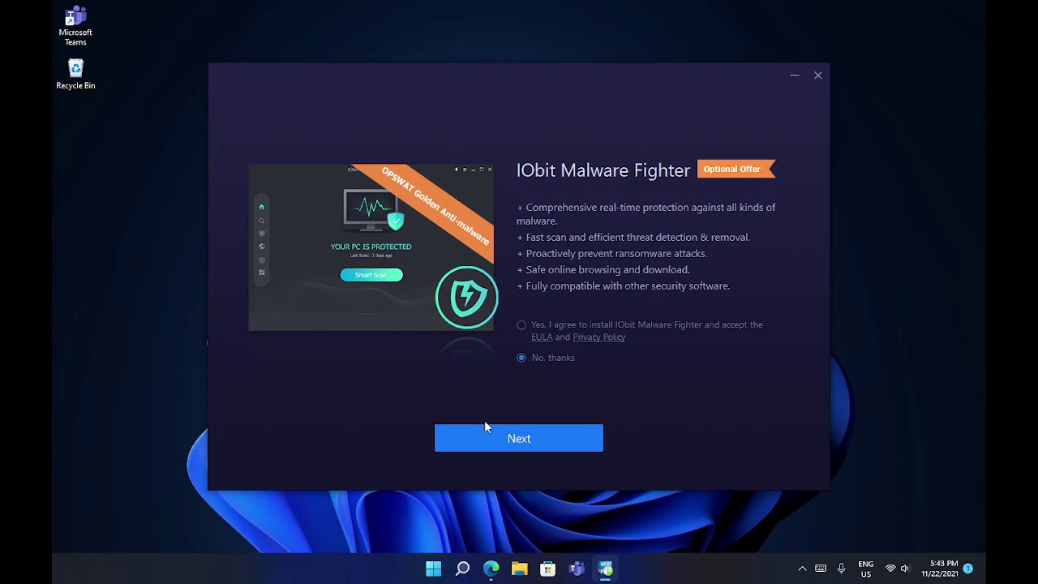
pyautogui.click(478, 446)
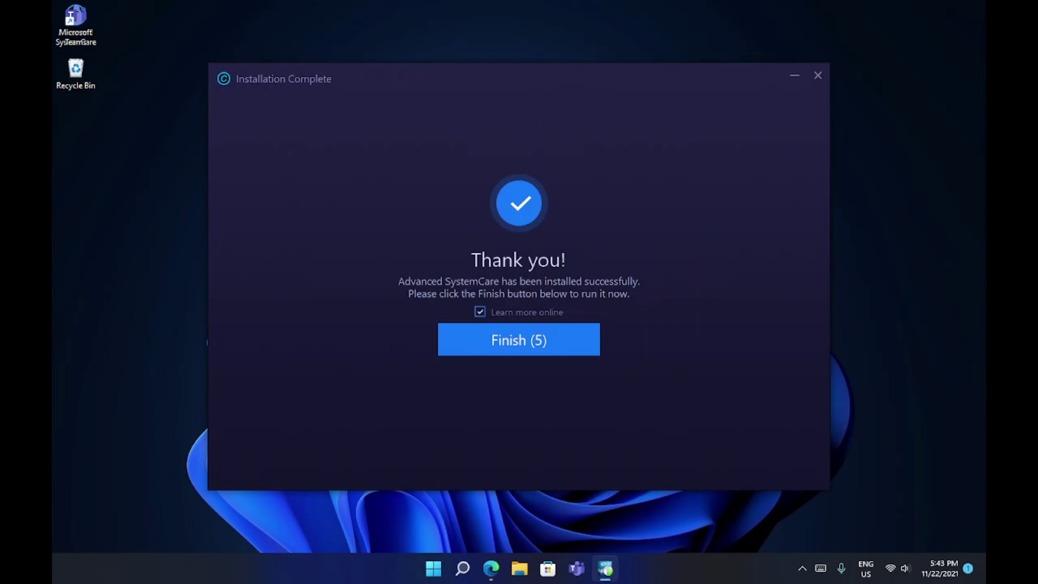
pyautogui.click(479, 311)
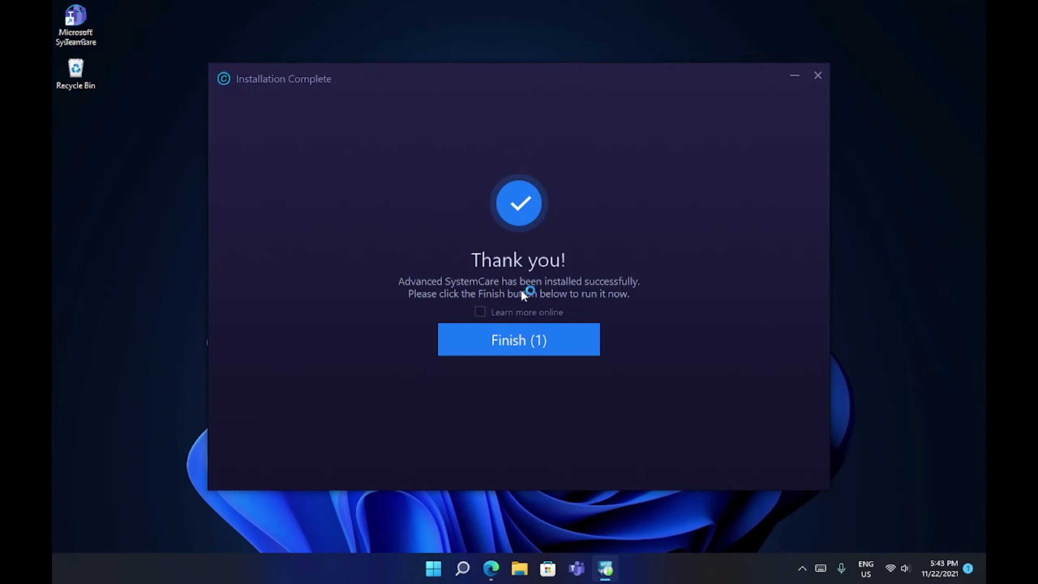
pyautogui.click(551, 352)
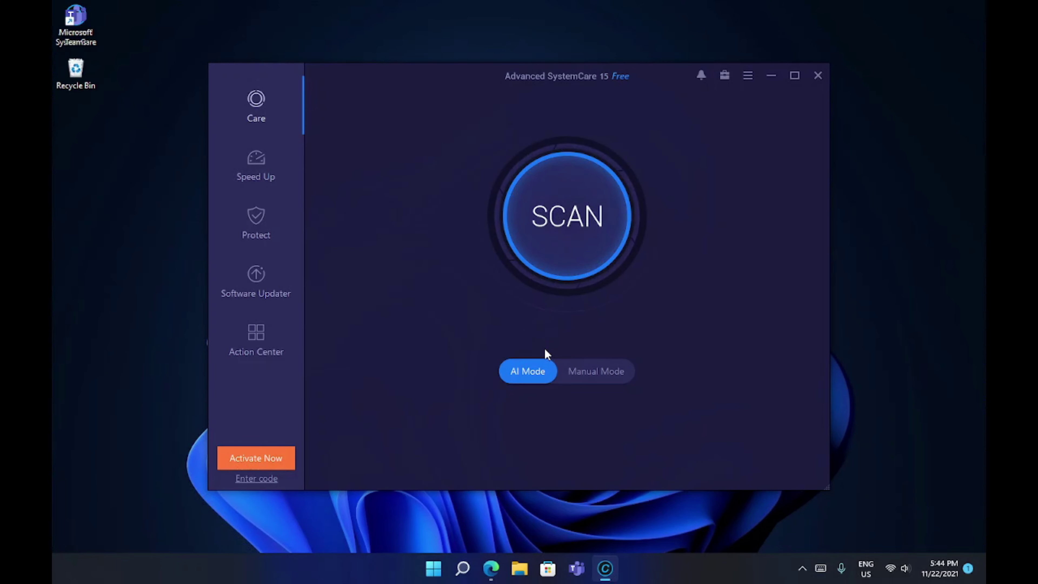
# Step: Switch to Manual Mode and start a scan with all care items selected
pyautogui.click(594, 373)
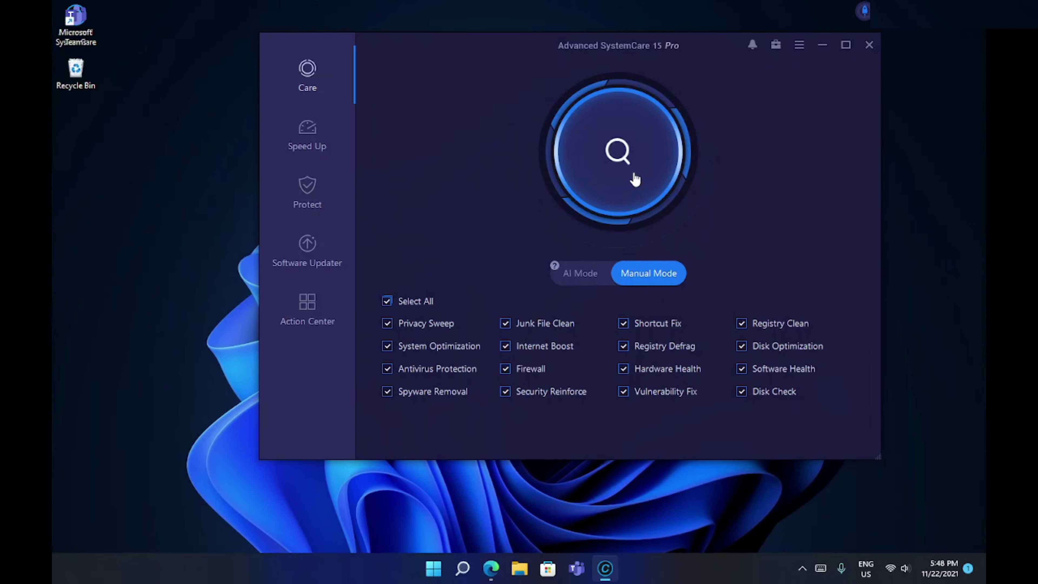
pyautogui.click(633, 180)
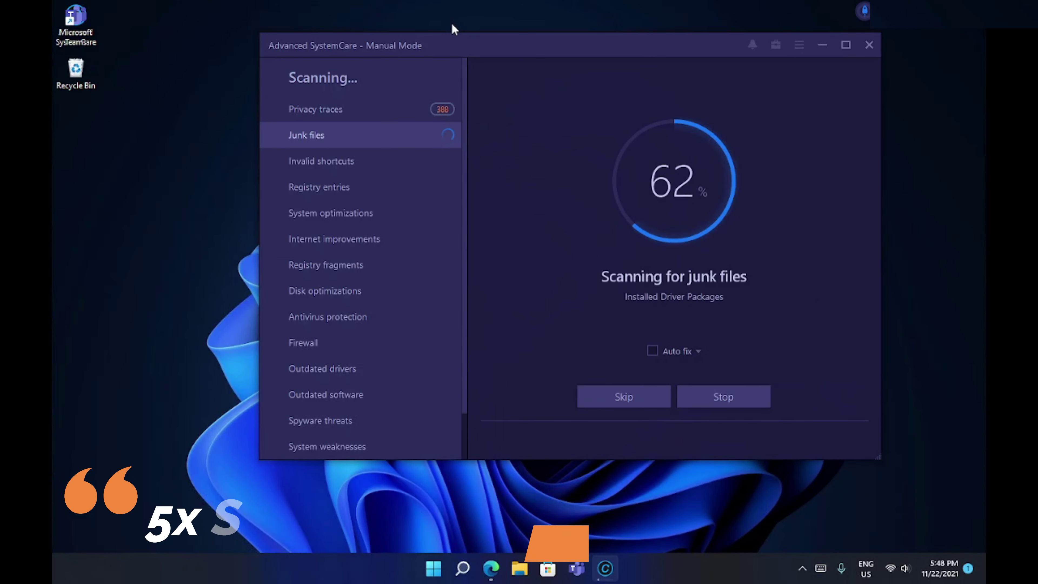
pyautogui.click(863, 11)
pyautogui.click(828, 174)
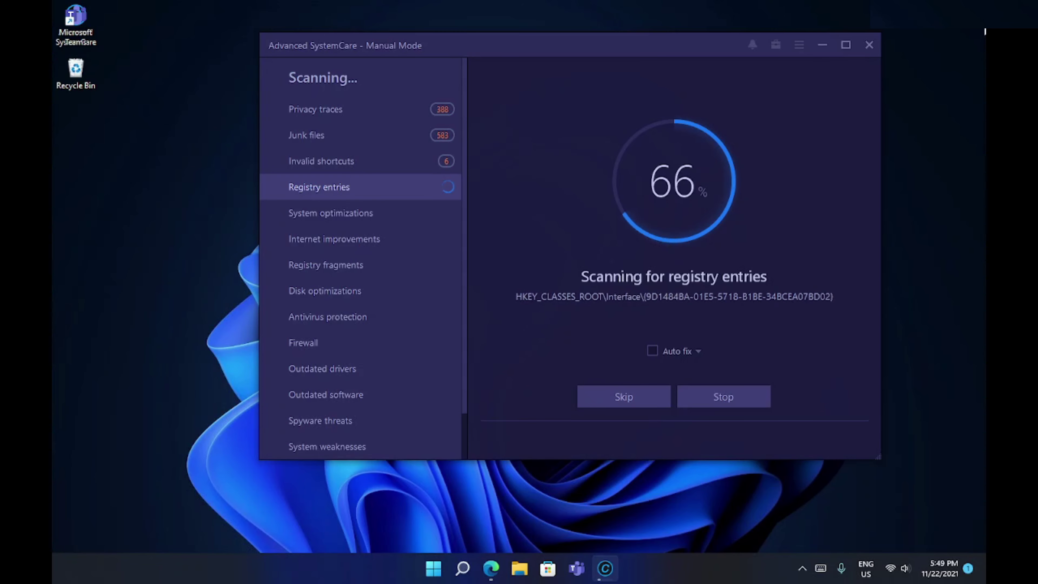
# Step: Choose "Auto fix & shut down PC" as the scan's automatic fix option, and skip the disk errors scan
pyautogui.click(698, 350)
pyautogui.click(730, 386)
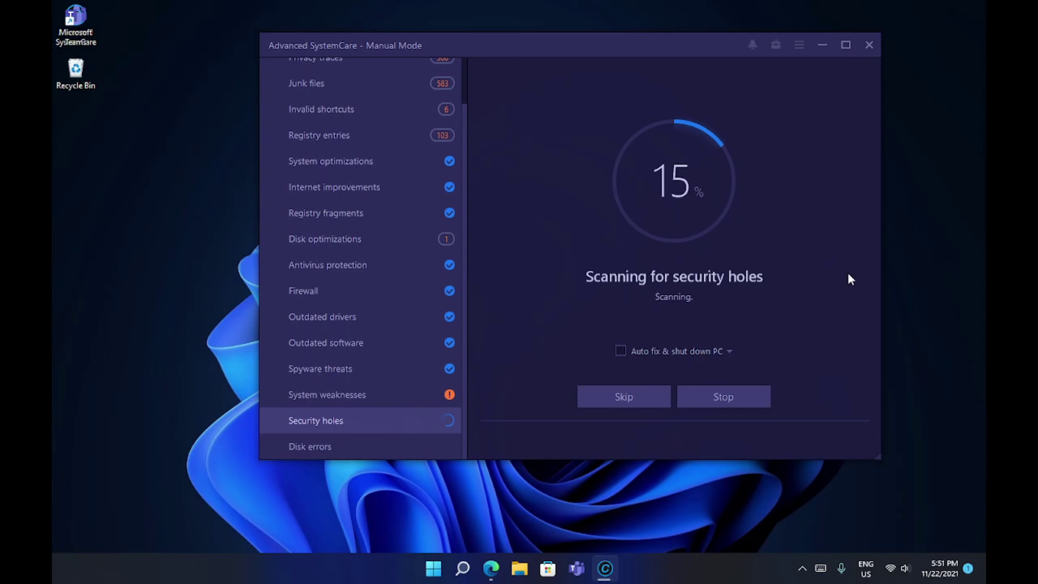
pyautogui.moveTo(654, 45); pyautogui.dragTo(603, 86)
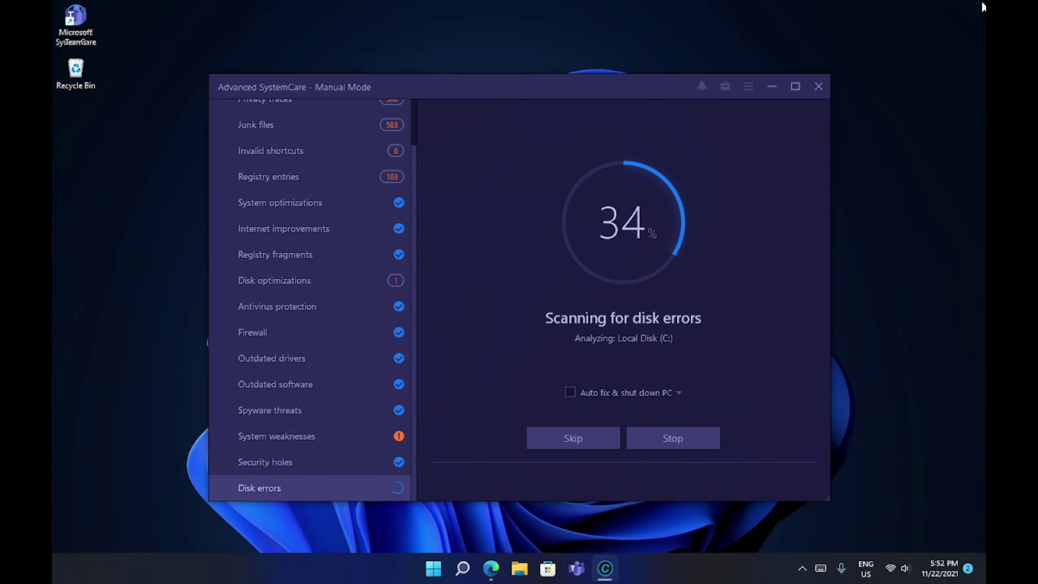
pyautogui.click(573, 437)
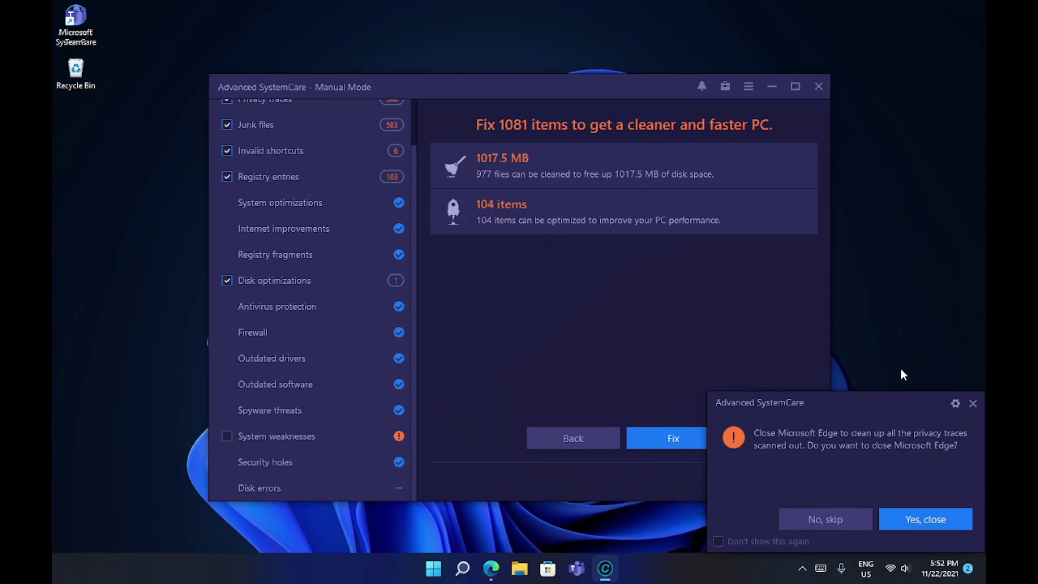
# Step: Decline closing Microsoft Edge, fix the selected items found by the scan, and finish the cleanup
pyautogui.click(848, 524)
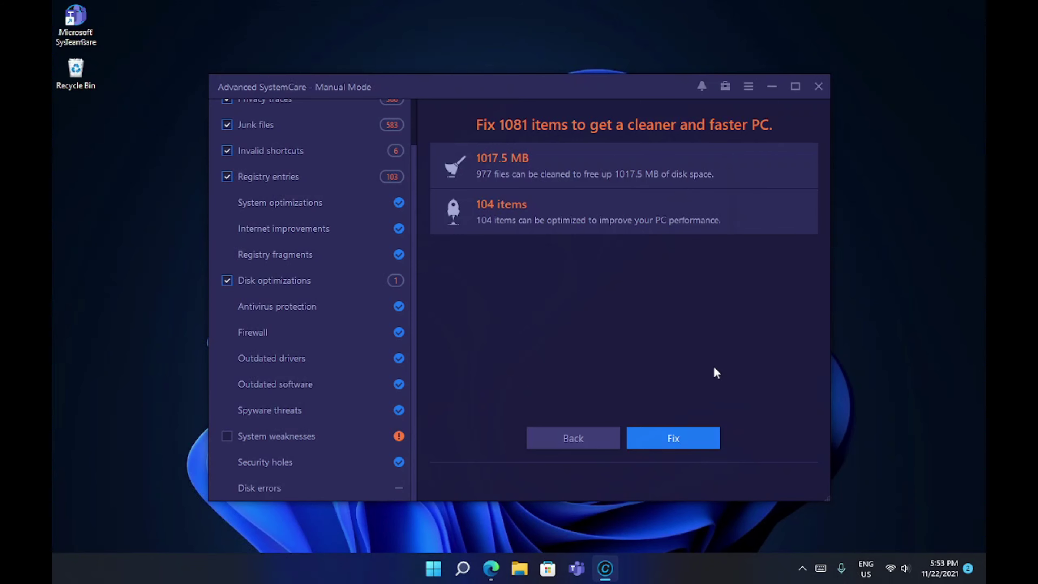
pyautogui.click(697, 428)
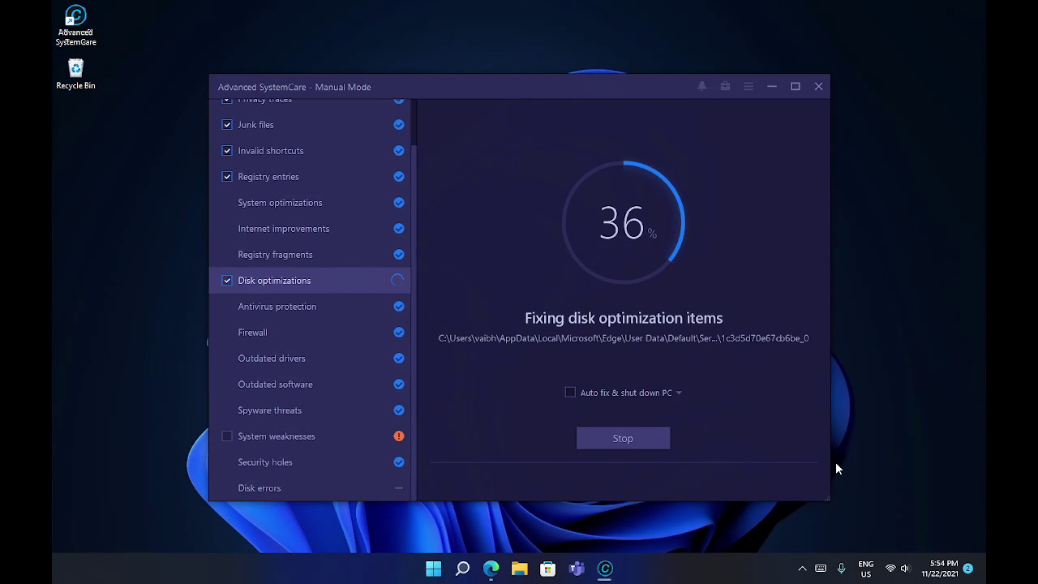
pyautogui.click(659, 437)
pyautogui.click(584, 327)
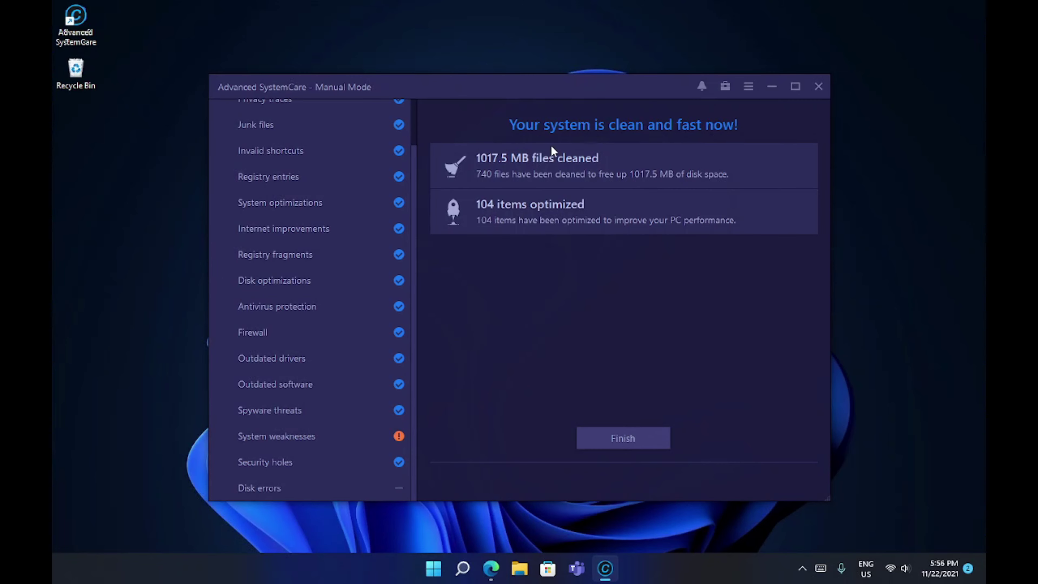
pyautogui.click(624, 438)
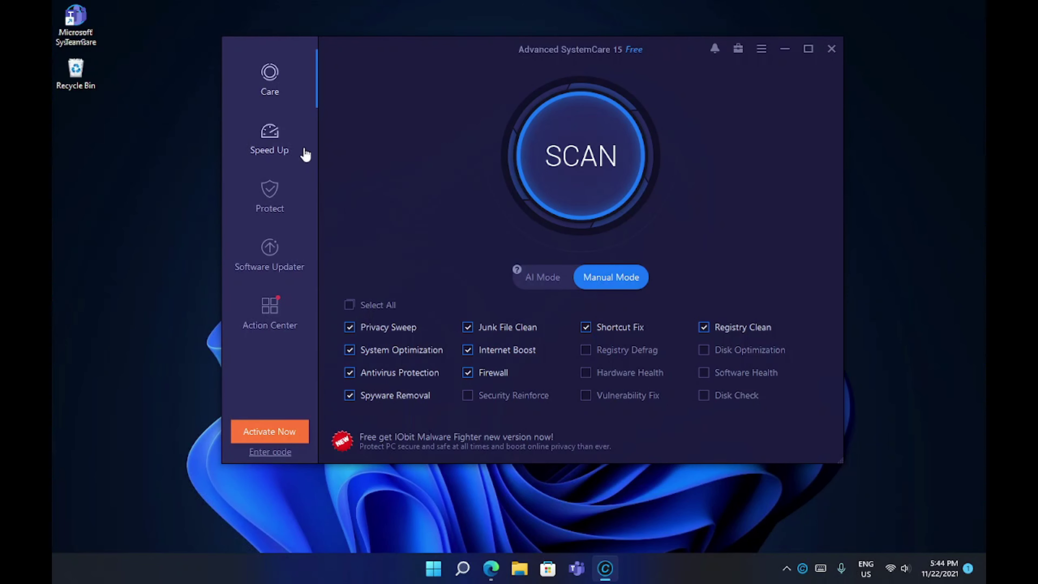
# Step: Turn on Turbo Boost in the Speed Up section and try to enable Auto RAM Clean
pyautogui.click(296, 152)
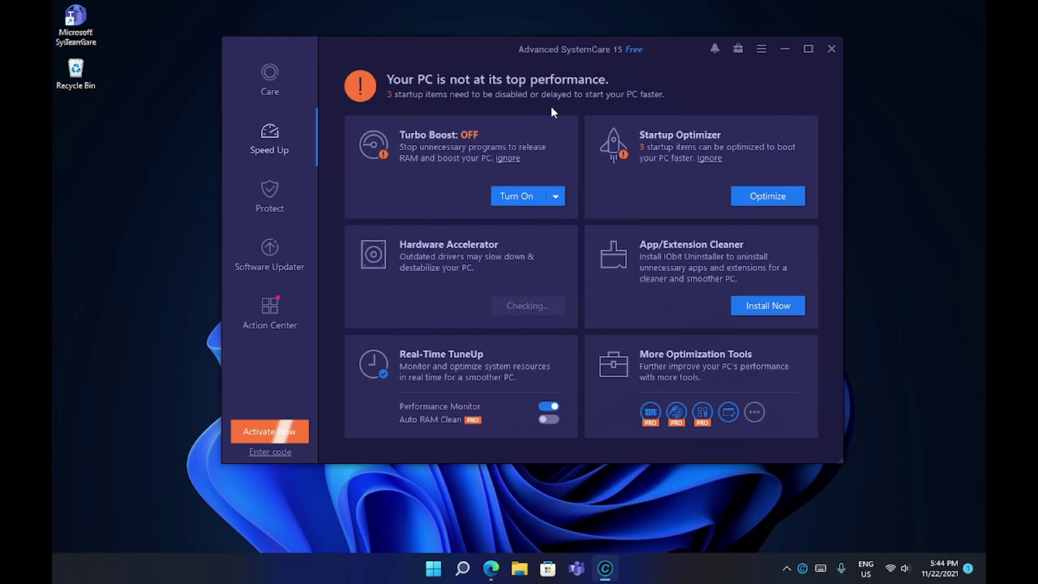
pyautogui.click(518, 196)
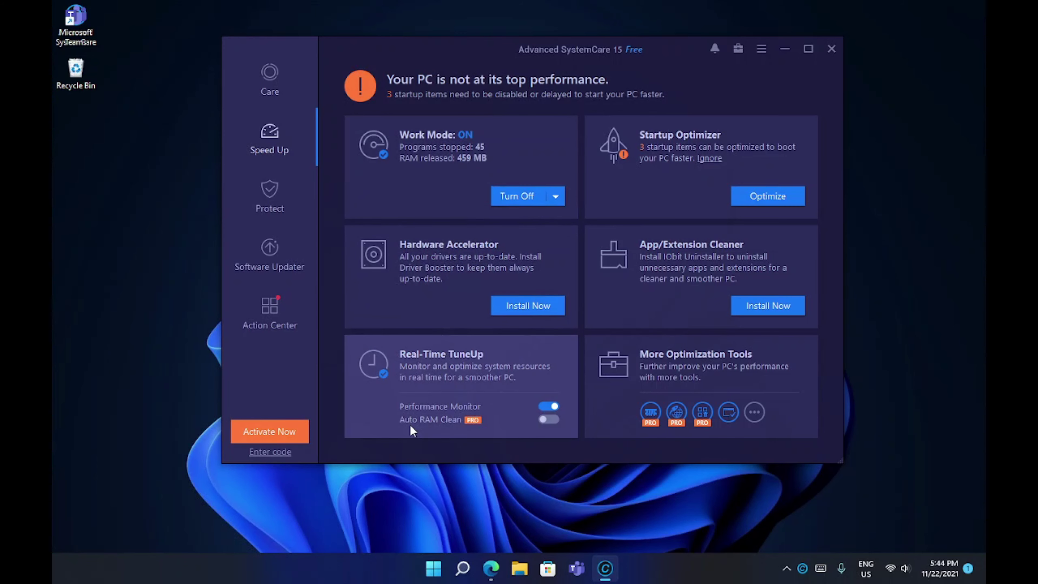
pyautogui.click(549, 421)
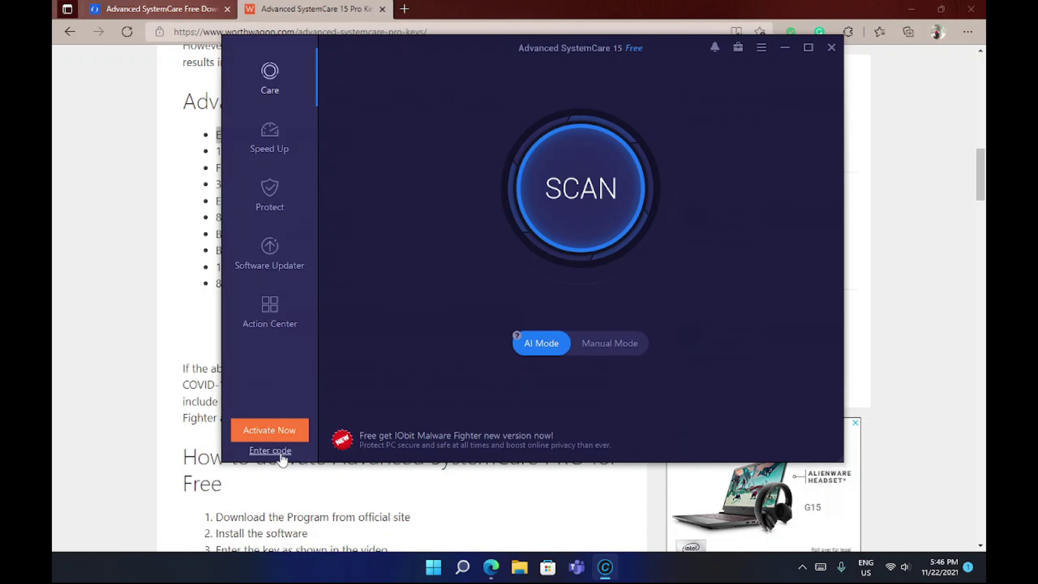
# Step: Activate the Pro edition of Advanced SystemCare by pasting the licence code, and acknowledge the activation
pyautogui.click(282, 458)
pyautogui.hotkey('ctrl', 'v')
pyautogui.click(621, 261)
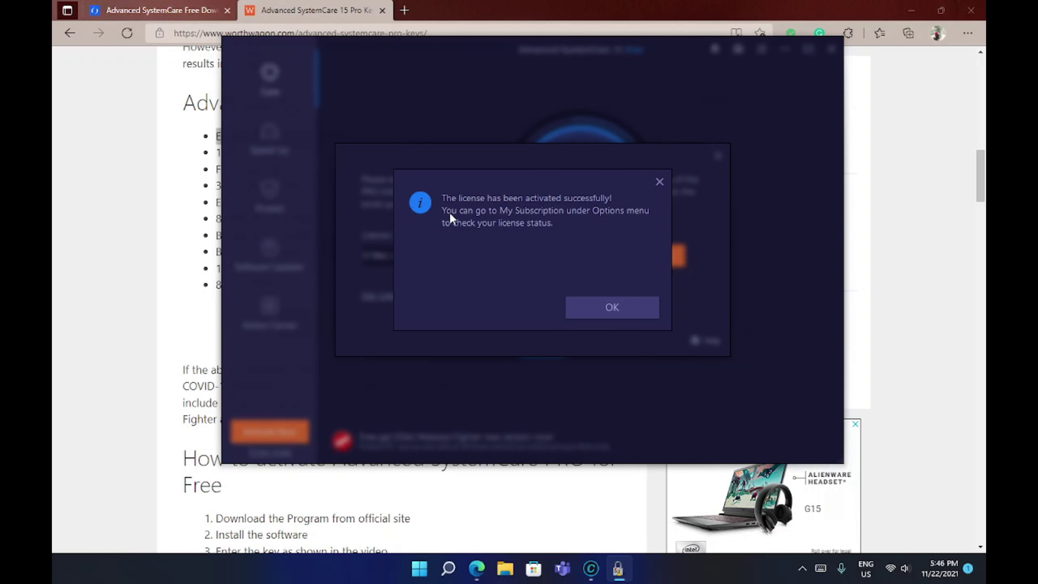
pyautogui.click(631, 309)
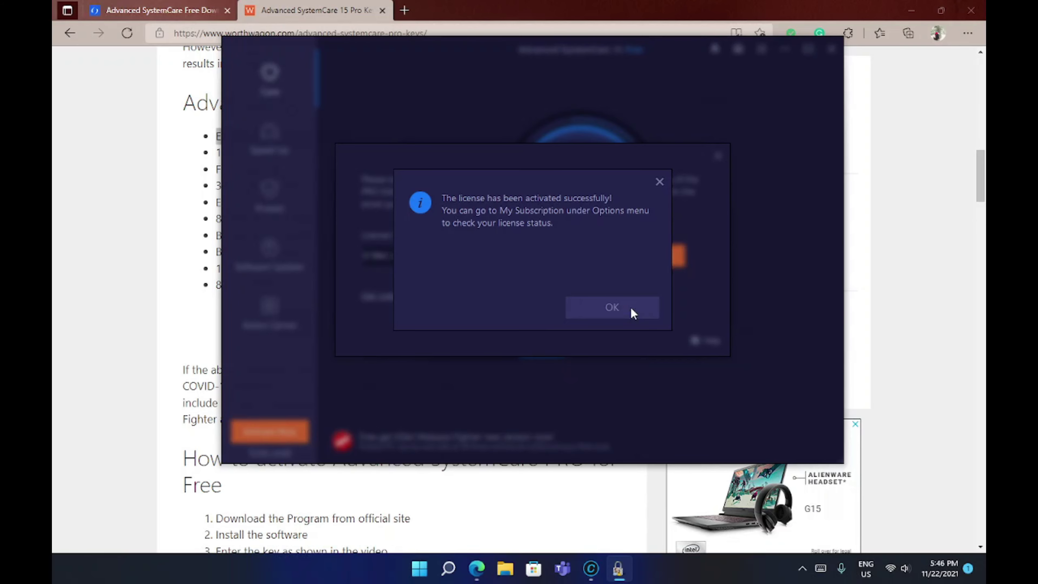
pyautogui.click(631, 308)
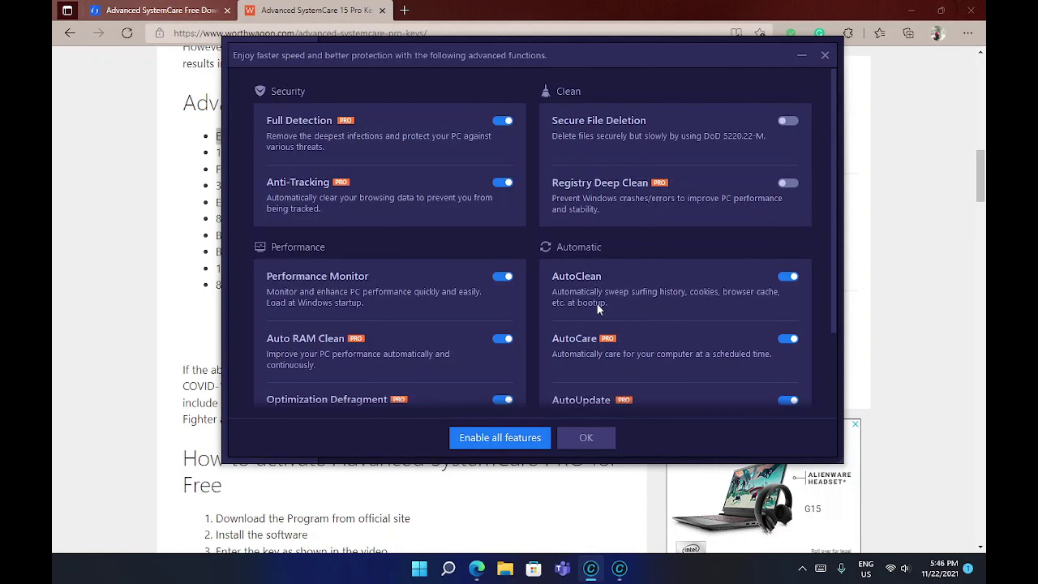
# Step: Enable Secure File Deletion and Registry Deep Clean among the advanced functions, and accept the settings
pyautogui.click(789, 121)
pyautogui.scroll(-2, 774, 106)
pyautogui.click(786, 78)
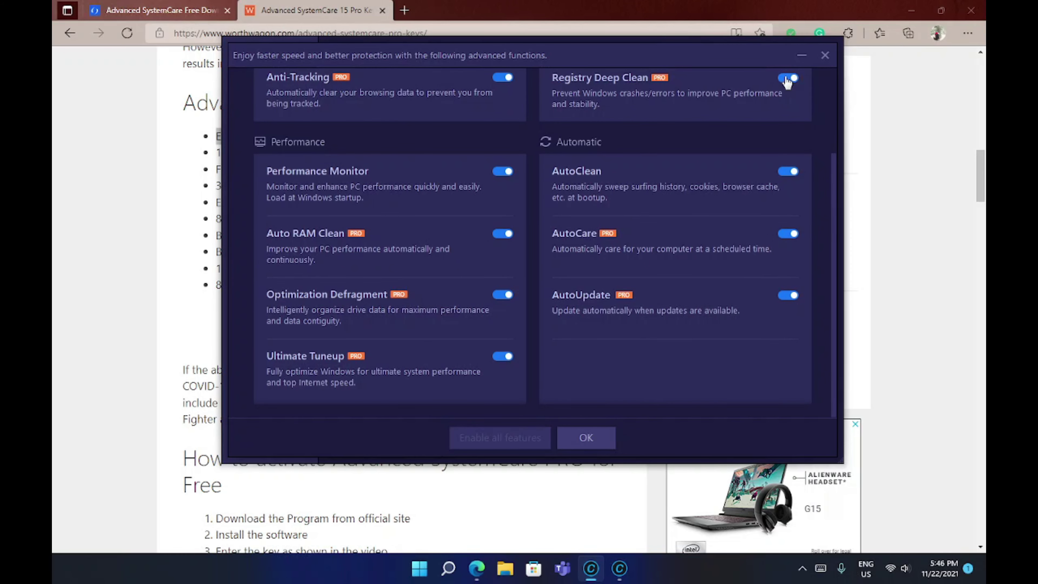
pyautogui.click(583, 436)
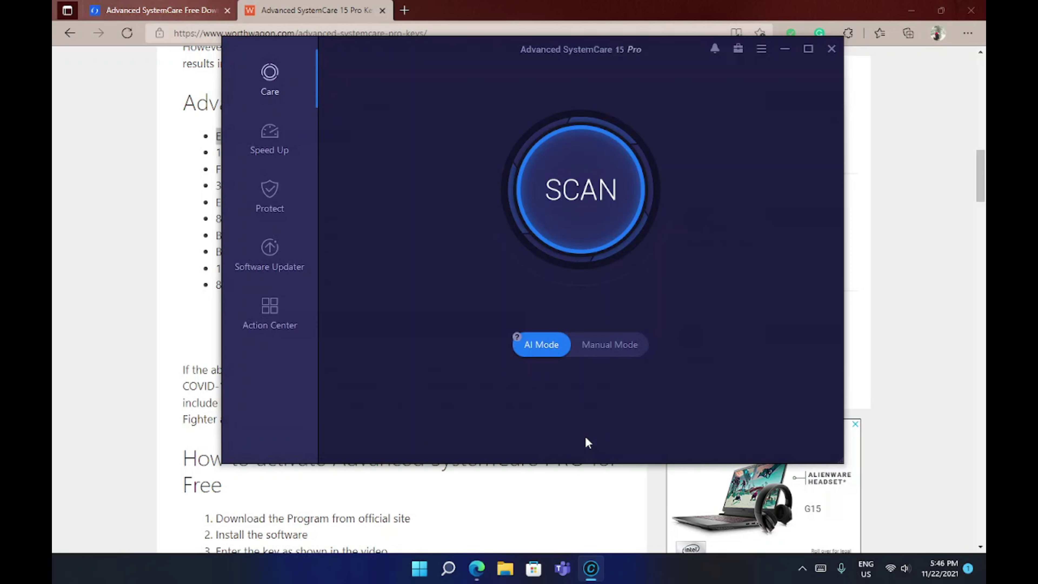
# Step: Turn on Anti-Spyware, Fingerprint Protection and Access Protection in the Protect section
pyautogui.click(288, 148)
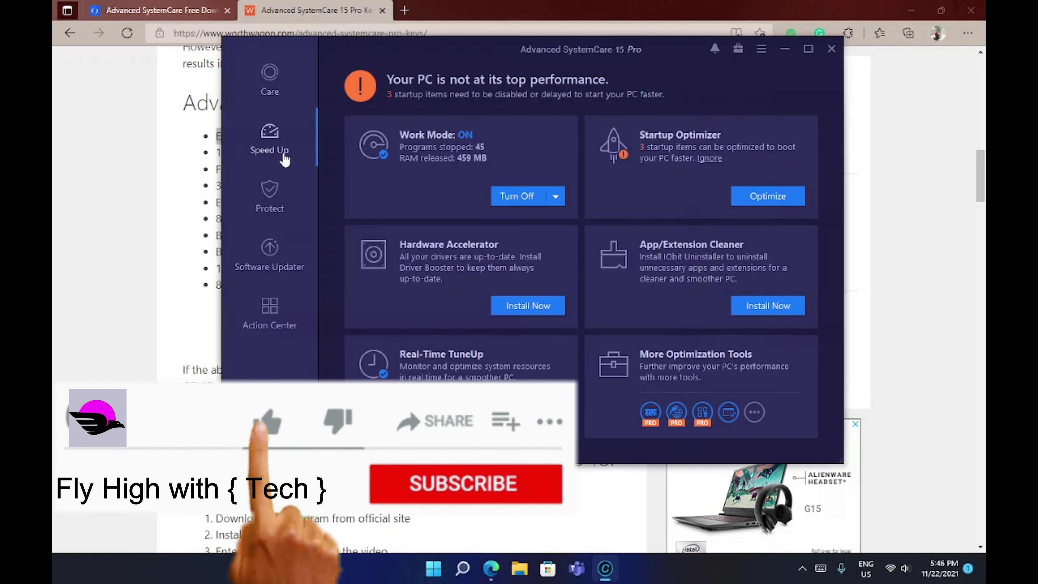
pyautogui.click(281, 220)
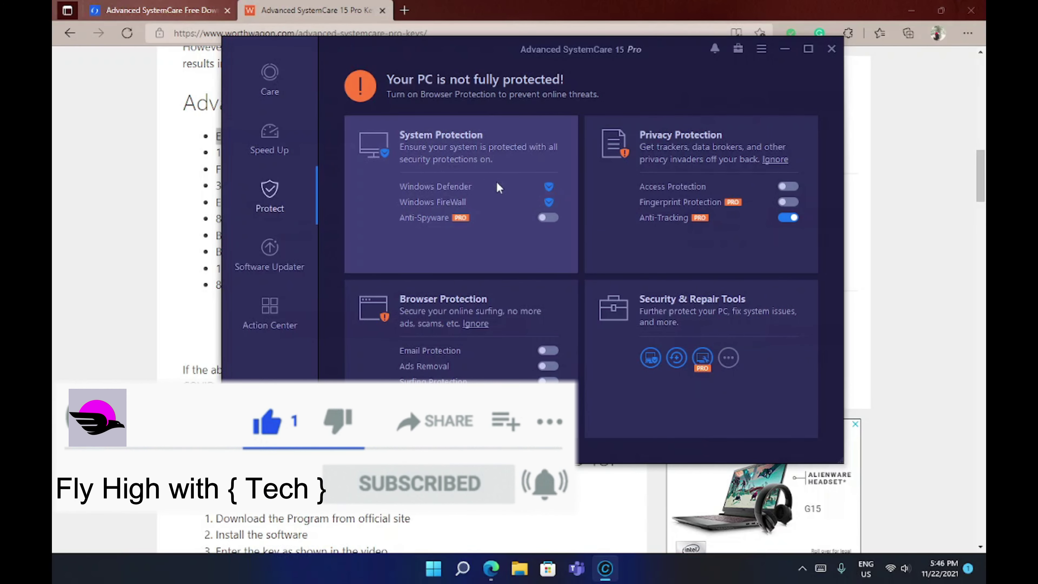
pyautogui.click(552, 218)
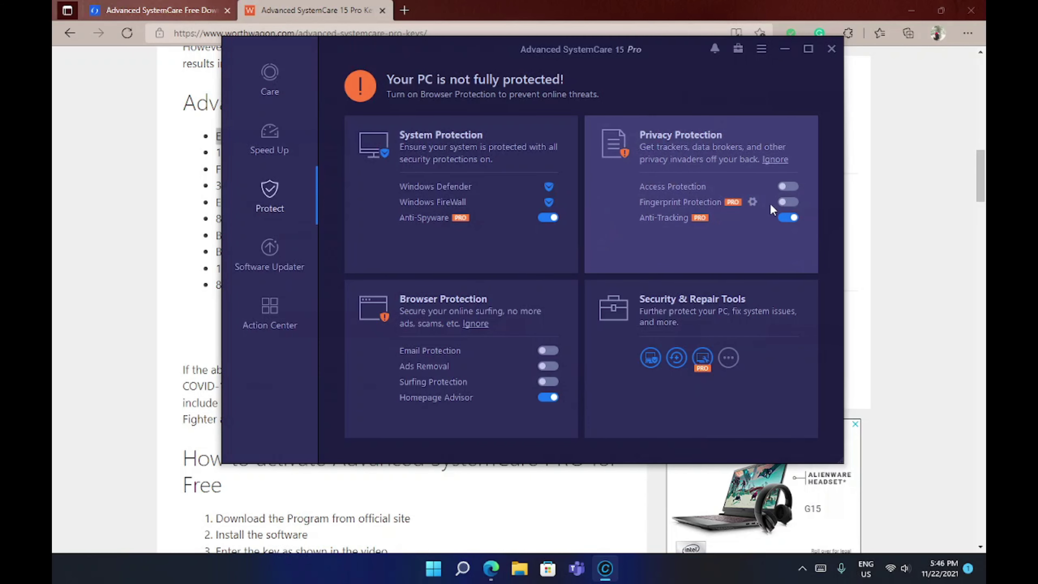
pyautogui.click(788, 202)
pyautogui.click(789, 186)
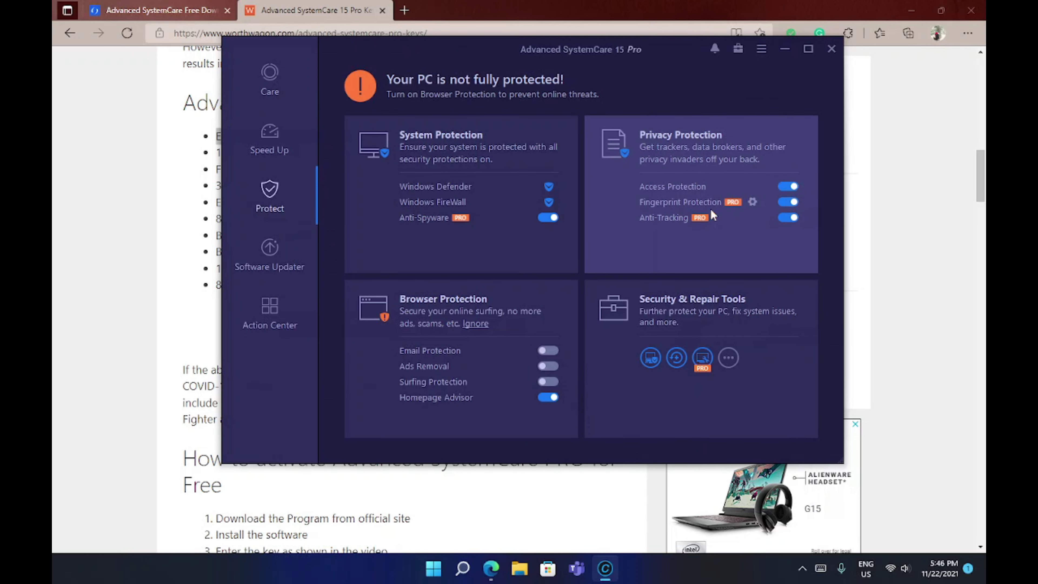
# Step: Return to the Care page, shift the program window slightly, and minimize Microsoft Edge behind it
pyautogui.click(235, 264)
pyautogui.click(267, 90)
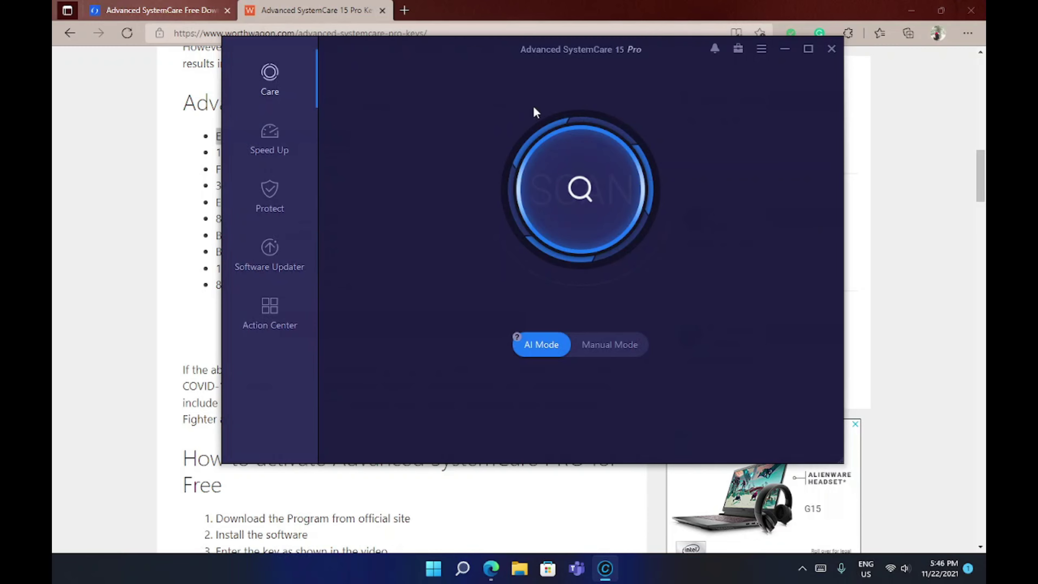
pyautogui.moveTo(590, 51); pyautogui.dragTo(627, 49)
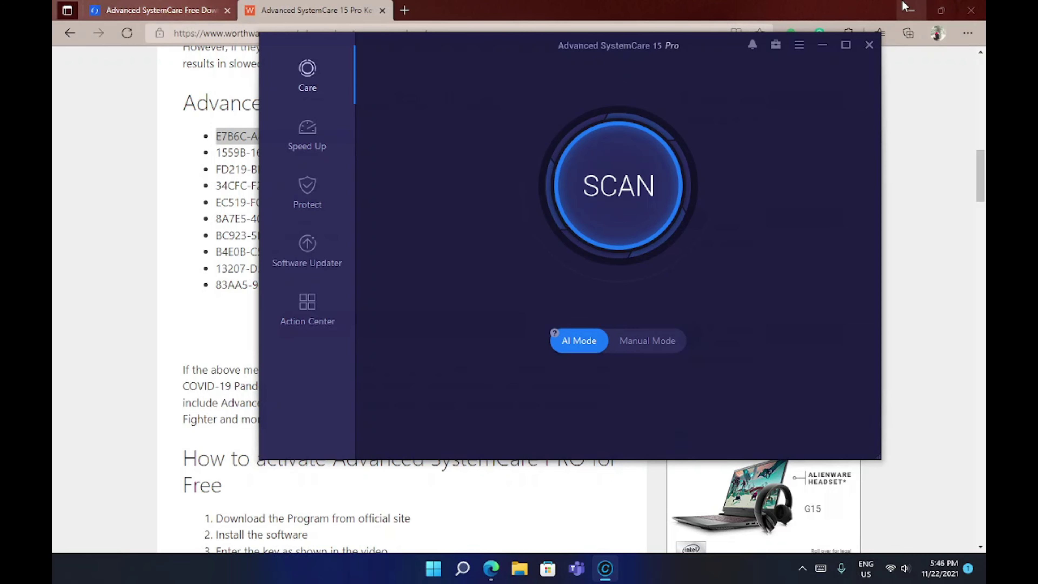
pyautogui.click(911, 10)
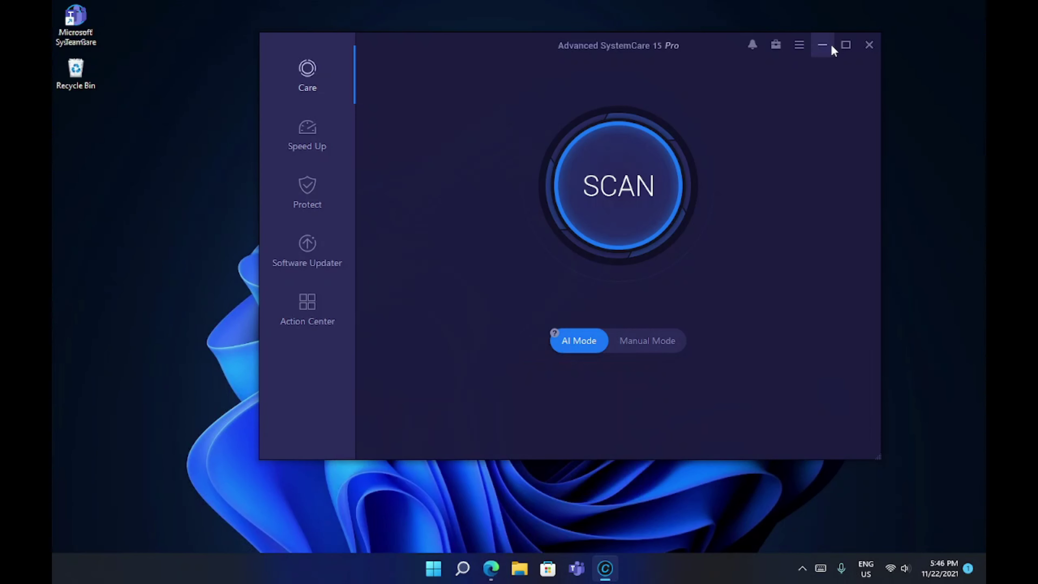
# Step: Enable all features in the advanced functions window, and switch Performance Monitor off and back on
pyautogui.click(801, 47)
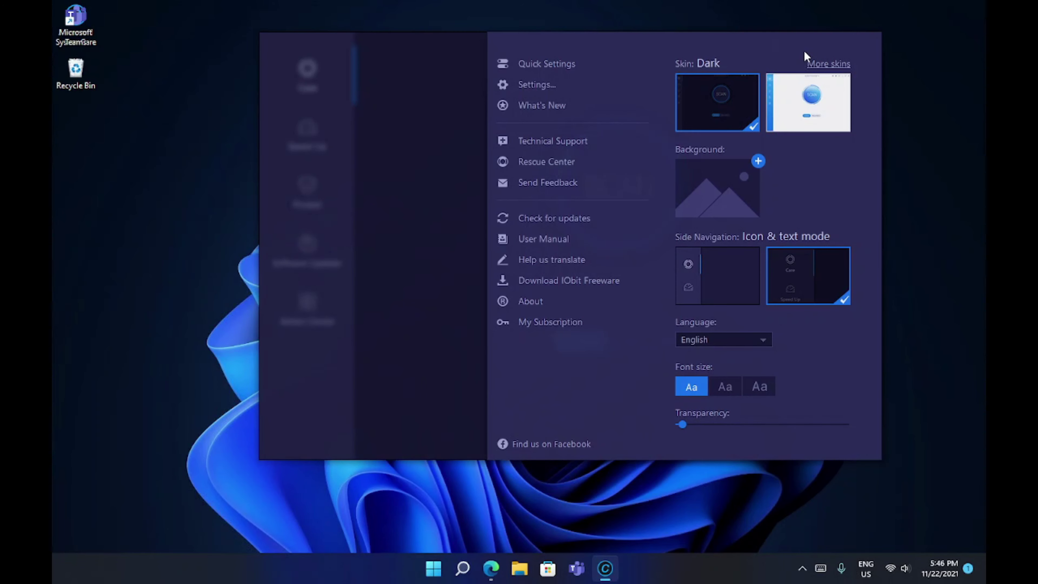
pyautogui.click(631, 84)
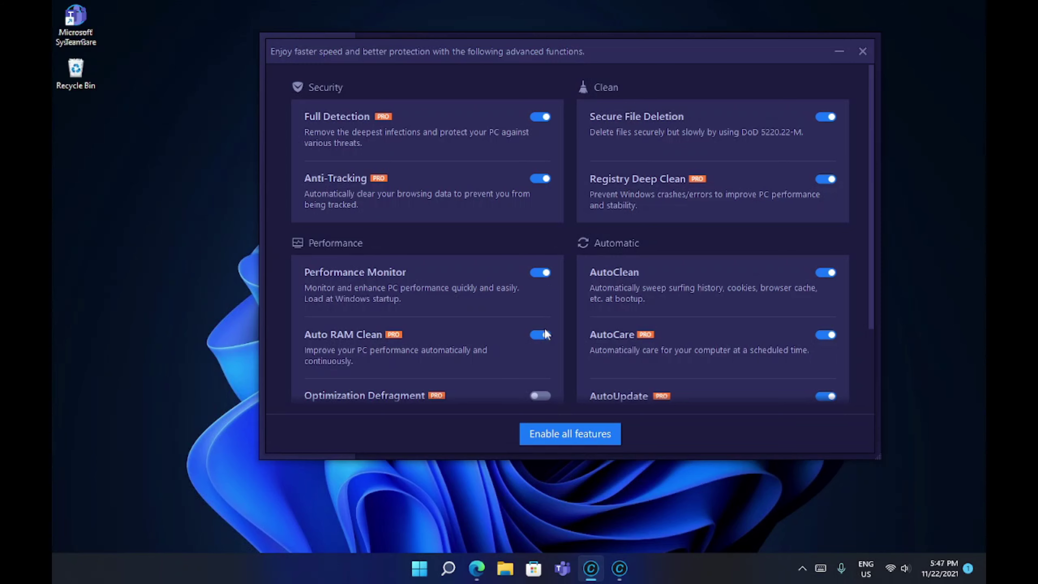
pyautogui.scroll(-3, 542, 334)
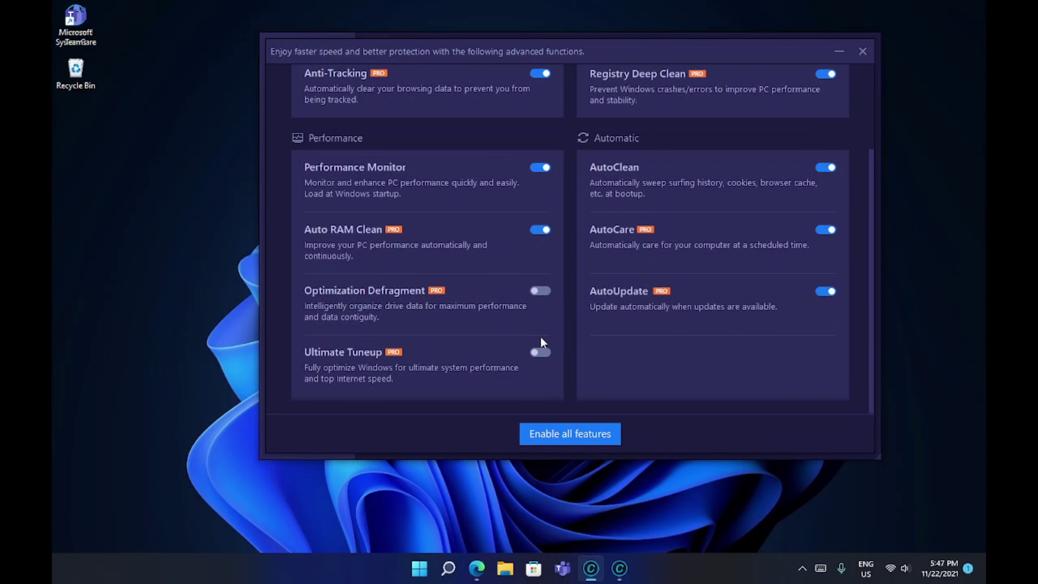
pyautogui.click(568, 433)
pyautogui.scroll(3, 528, 303)
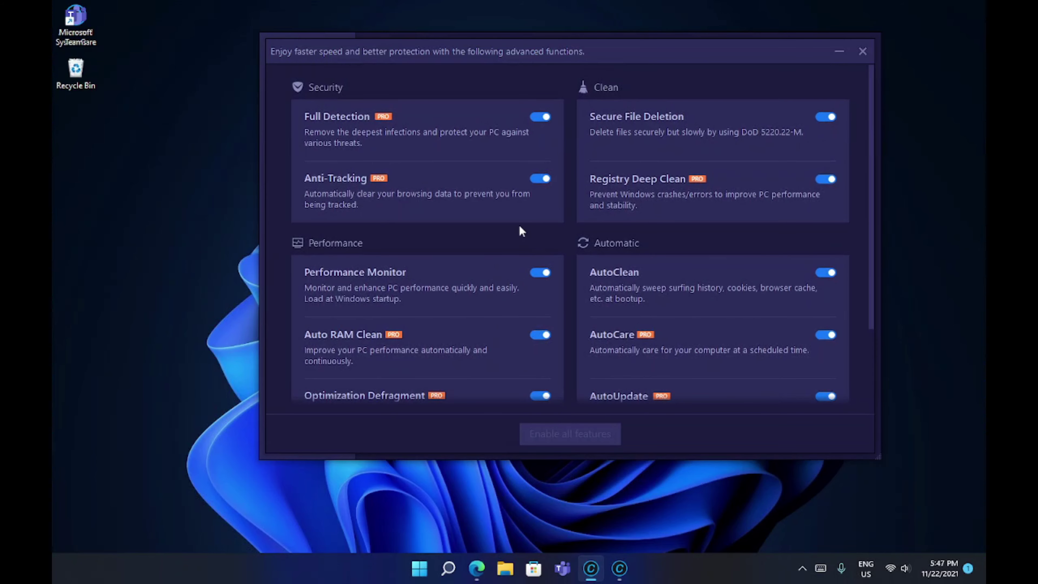
pyautogui.click(542, 273)
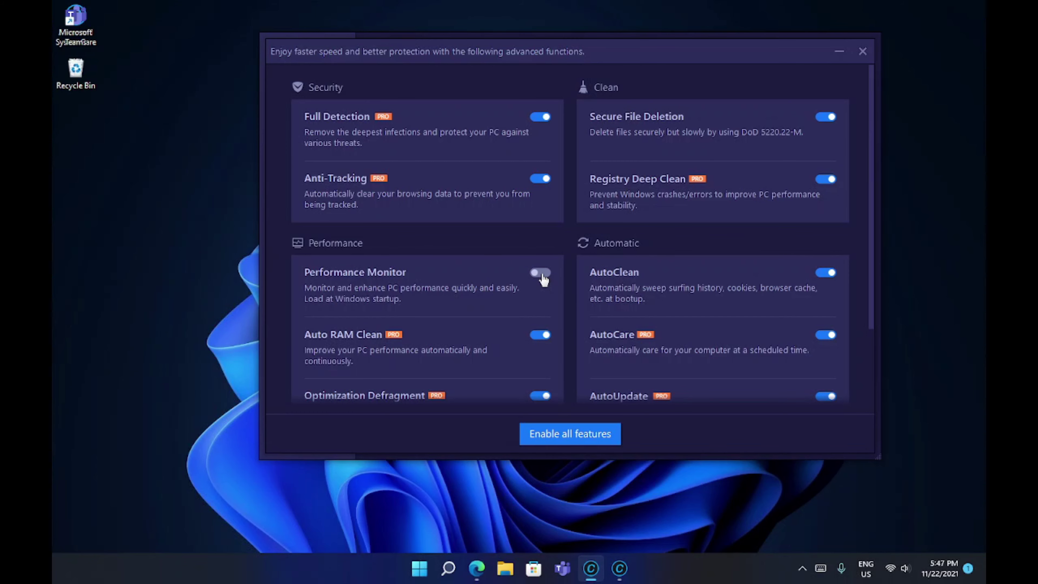
pyautogui.click(541, 273)
# Step: Minimize the advanced functions and main program windows, and move the RAM and CPU monitor widget to the desktop's upper-right corner
pyautogui.click(838, 52)
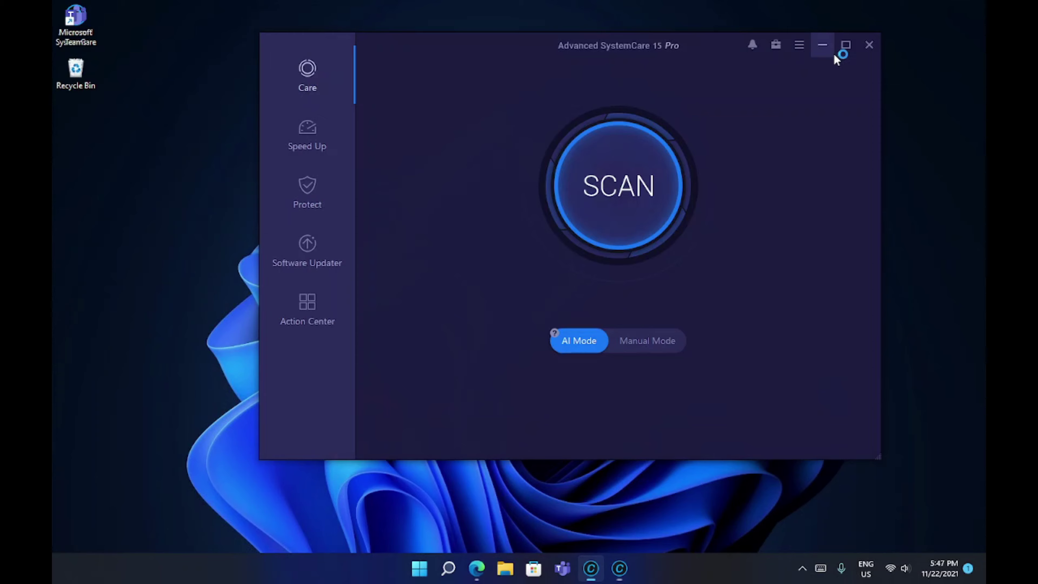
pyautogui.click(822, 42)
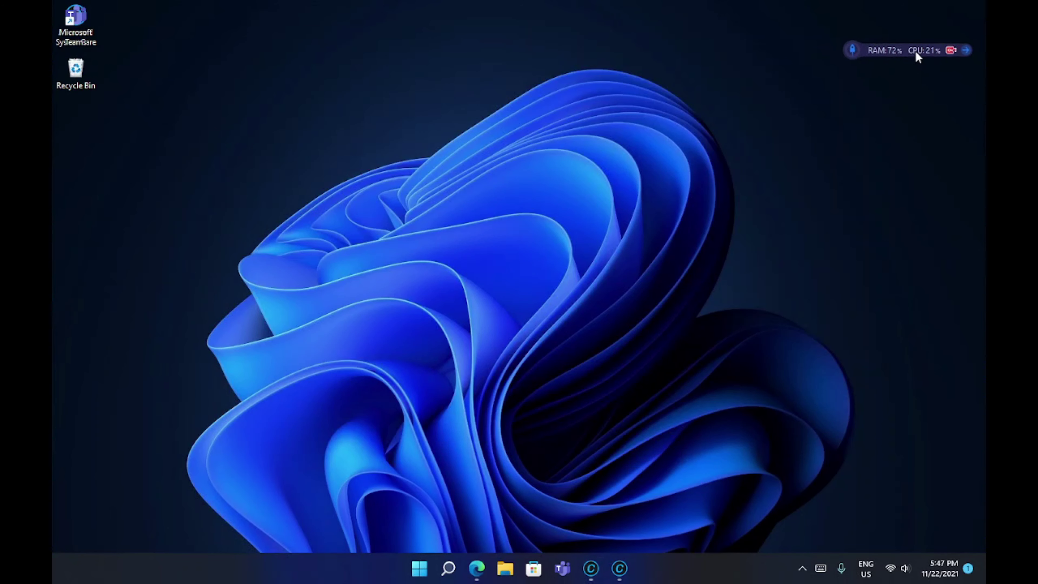
pyautogui.moveTo(914, 51); pyautogui.dragTo(953, 2)
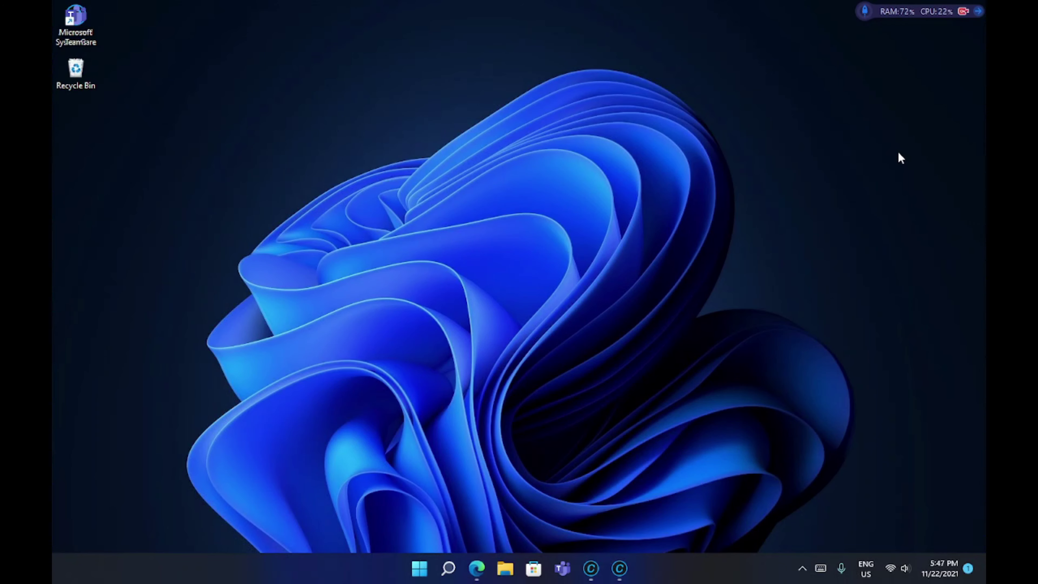
# Step: Open Task Manager, move its window higher on the desktop and make it taller to view the running processes
pyautogui.hotkey('ctrl', 'shift', 'Escape')
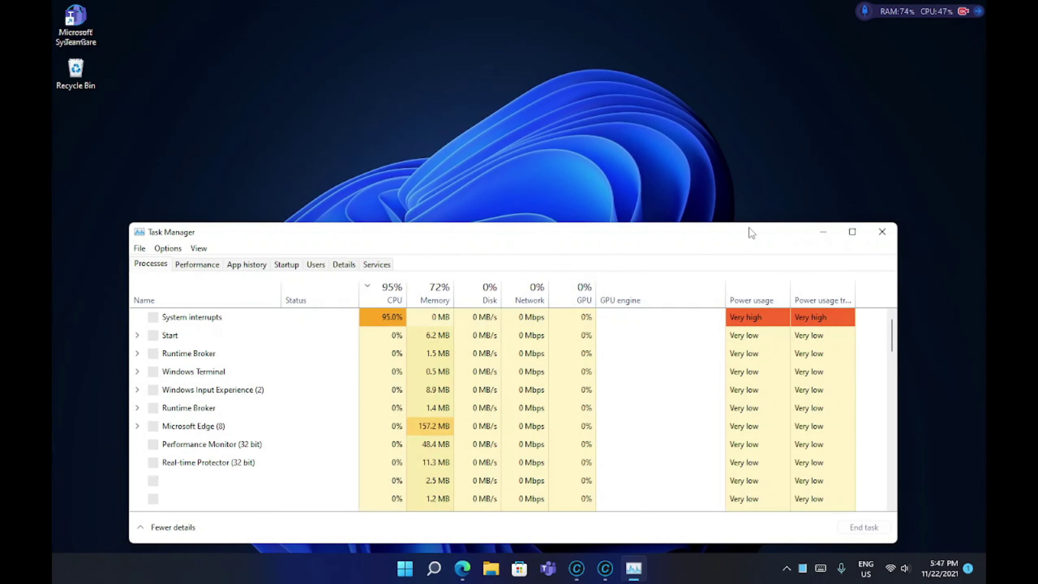
pyautogui.moveTo(690, 232); pyautogui.dragTo(699, 120)
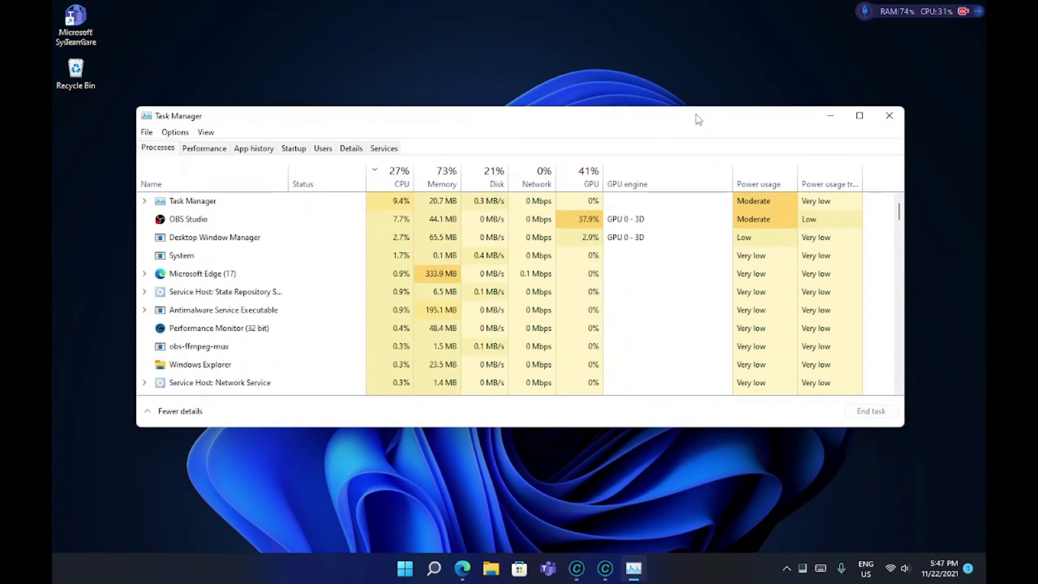
pyautogui.moveTo(516, 428); pyautogui.dragTo(511, 523)
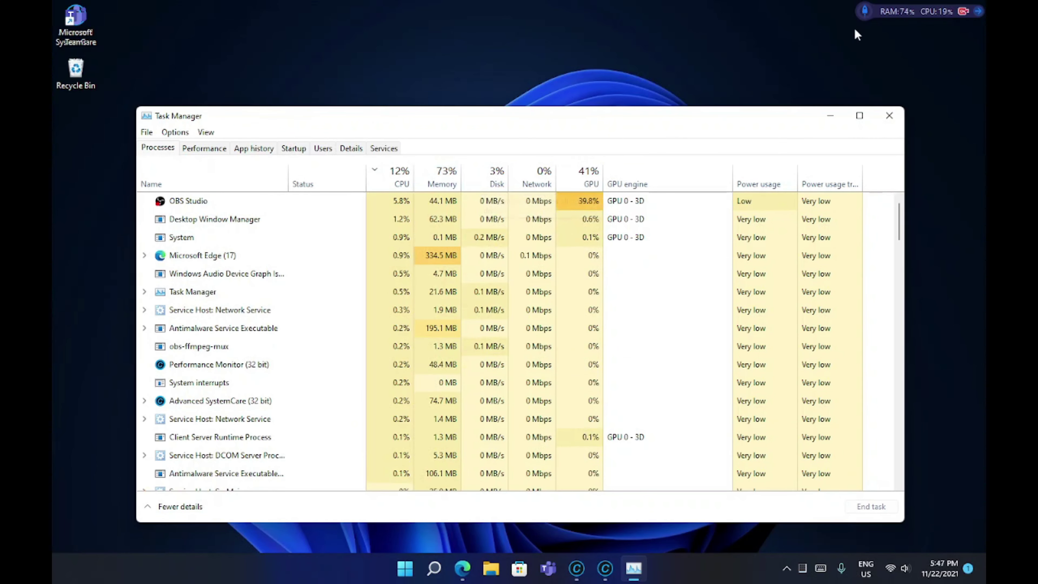
# Step: Release memory from the RAM and CPU monitor widget, and close Task Manager and the memory notice
pyautogui.click(862, 23)
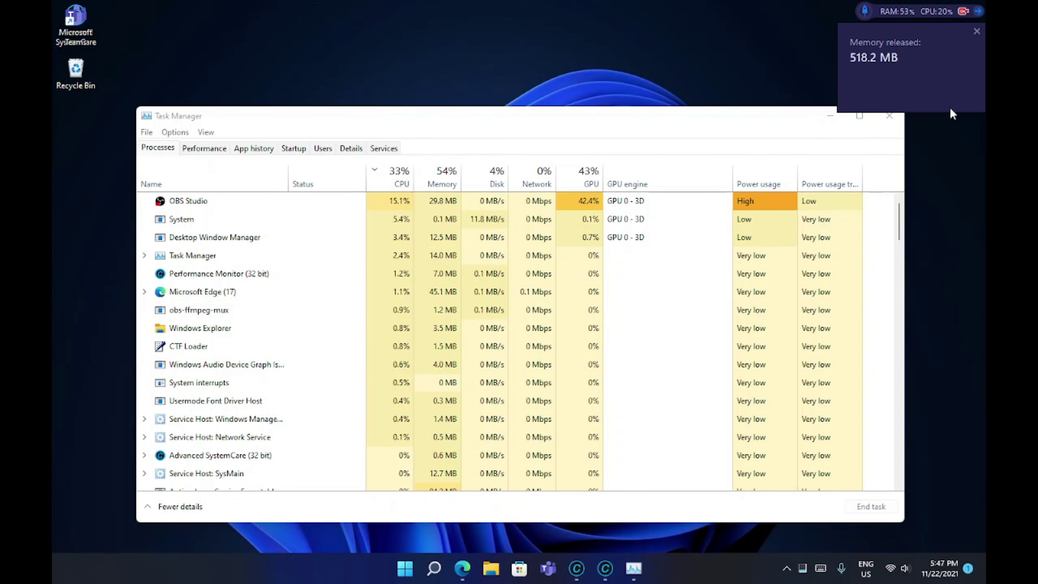
pyautogui.click(890, 117)
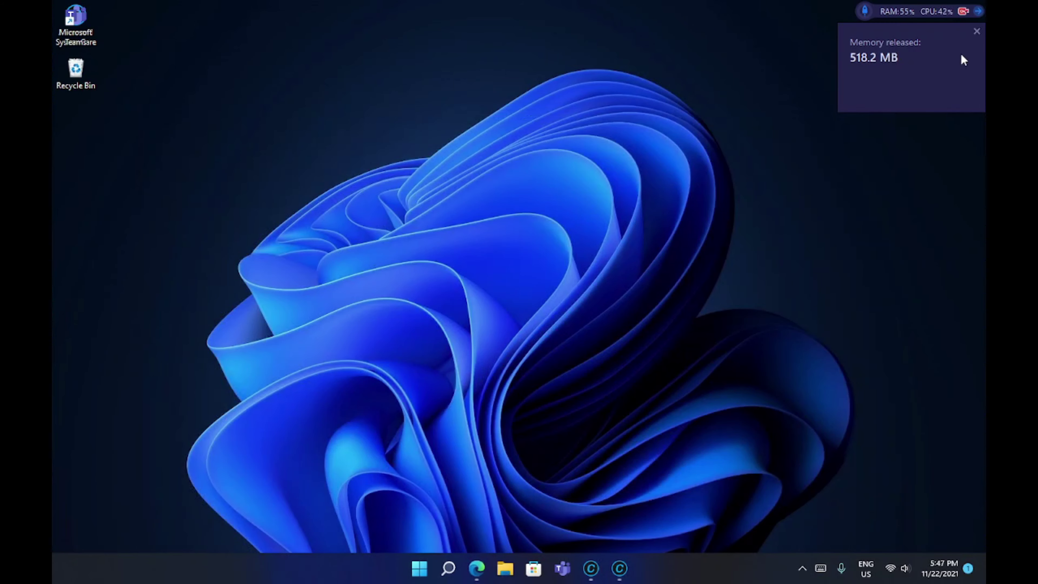
pyautogui.click(978, 32)
pyautogui.click(977, 31)
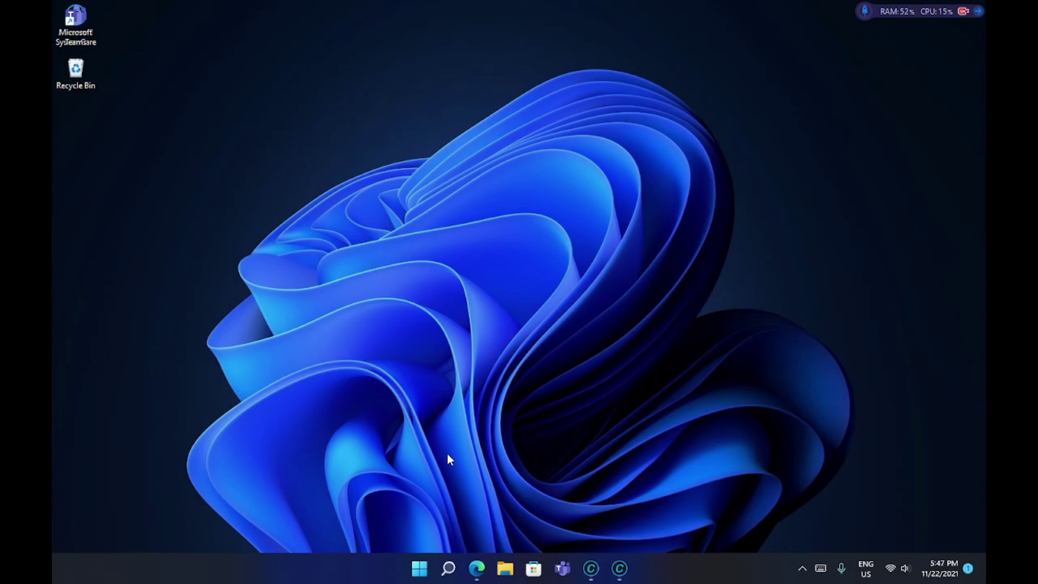
# Step: Open the Start menu's full list of apps and dismiss the menu
pyautogui.click(420, 568)
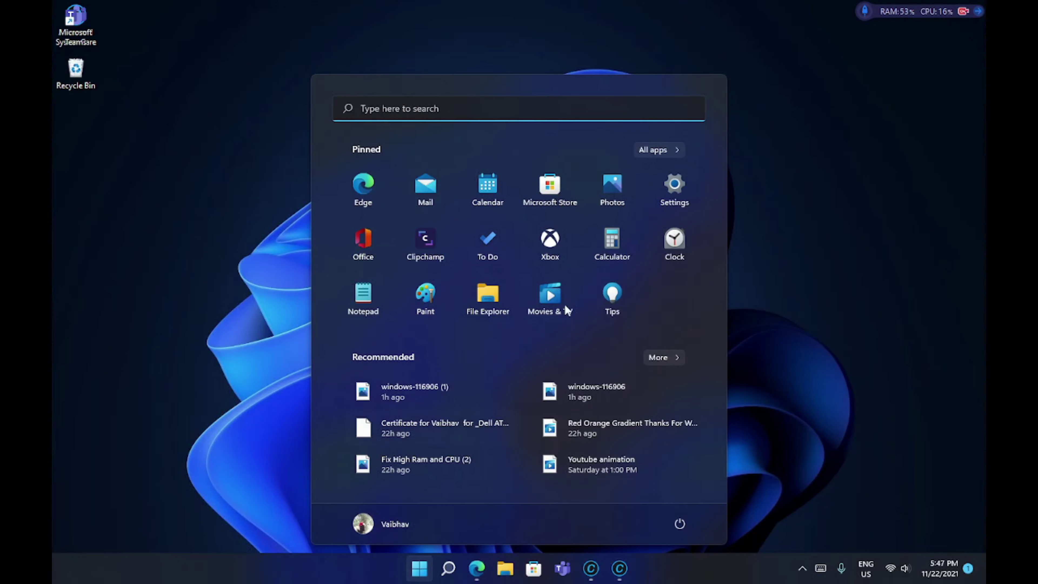
pyautogui.click(662, 150)
pyautogui.click(776, 150)
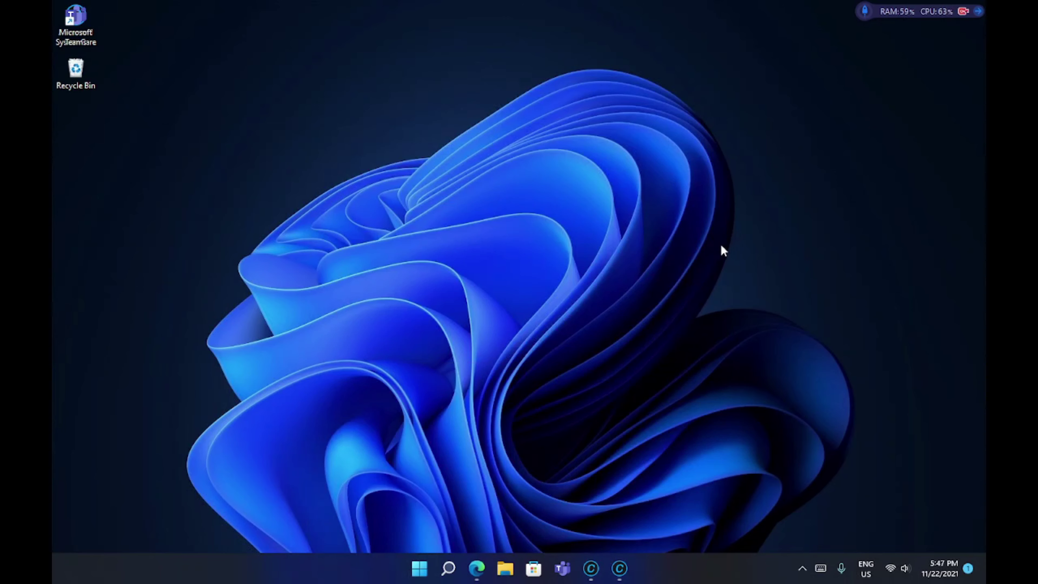